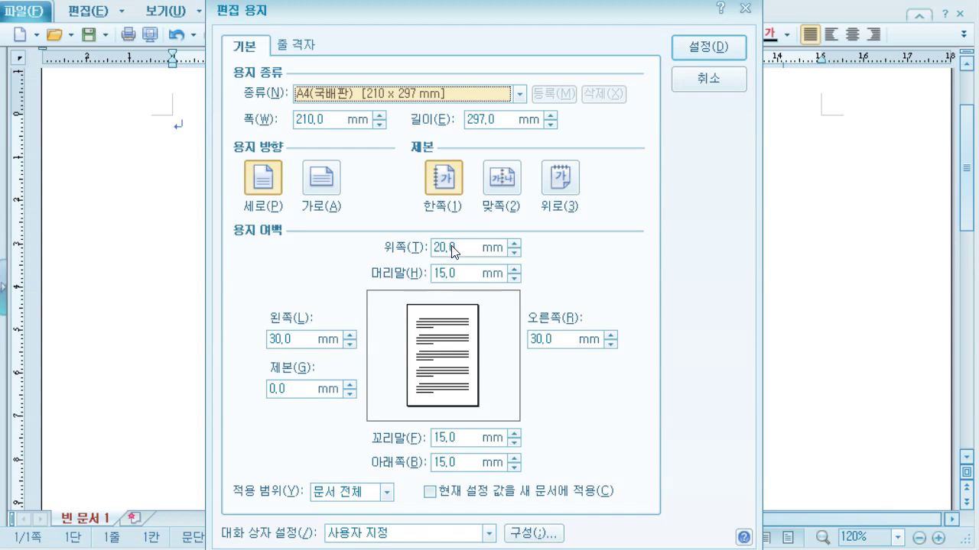
Set the header (머리말) and footer (꼬리말) margins of the page to 0 mm.
left_click(453, 249)
left_click(436, 273)
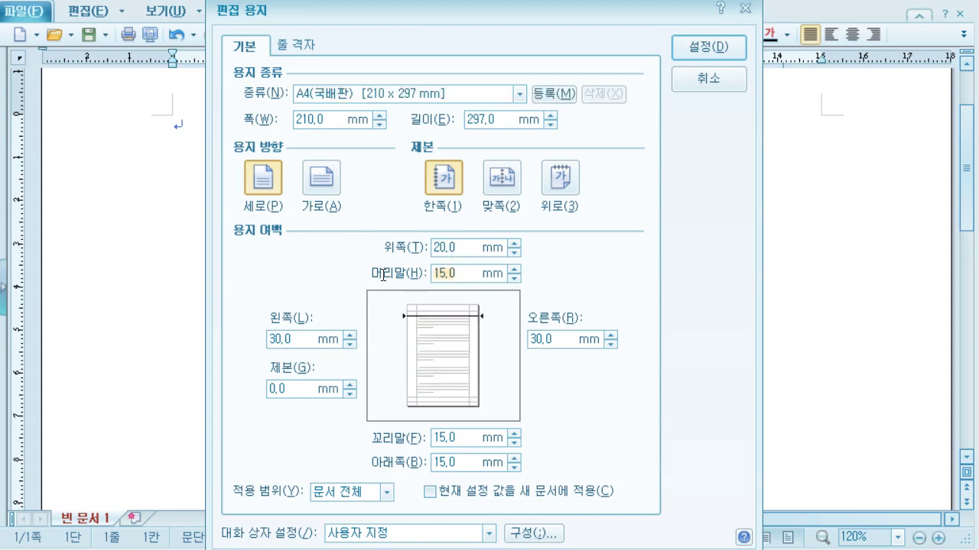
type("0")
key("Tab")
key("Tab")
type("0")
Set the left and right page margins to 20 mm and apply the page setup.
left_click_drag(291, 340, 238, 342)
type("2")
key("Tab")
type("0")
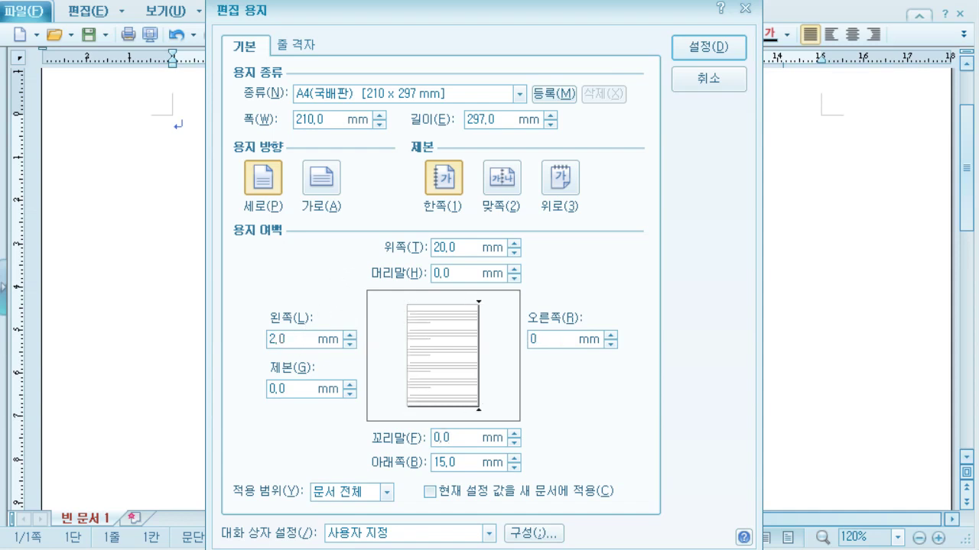
key("BackSpace")
type("20")
key("shift+Tab")
type("20")
key("Return")
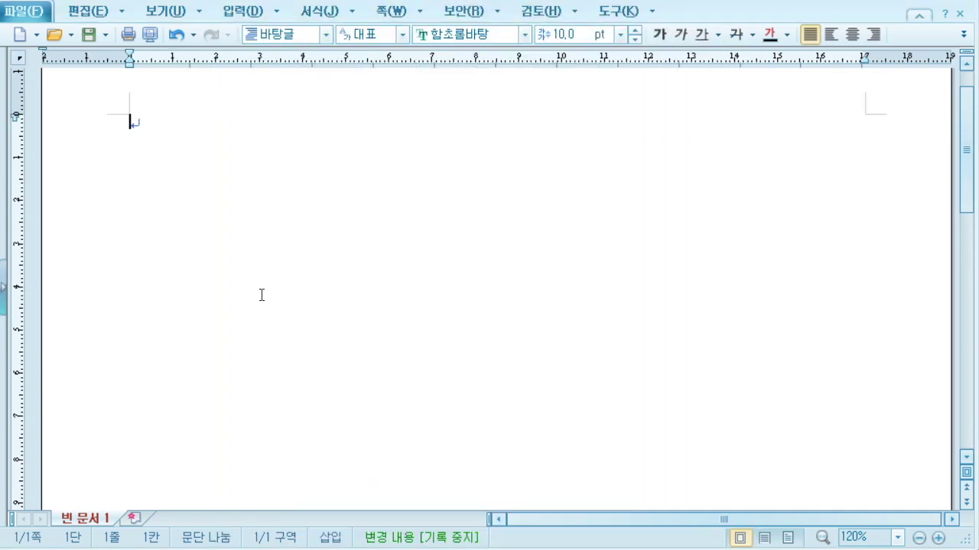
scroll(259, 295, "up", 2)
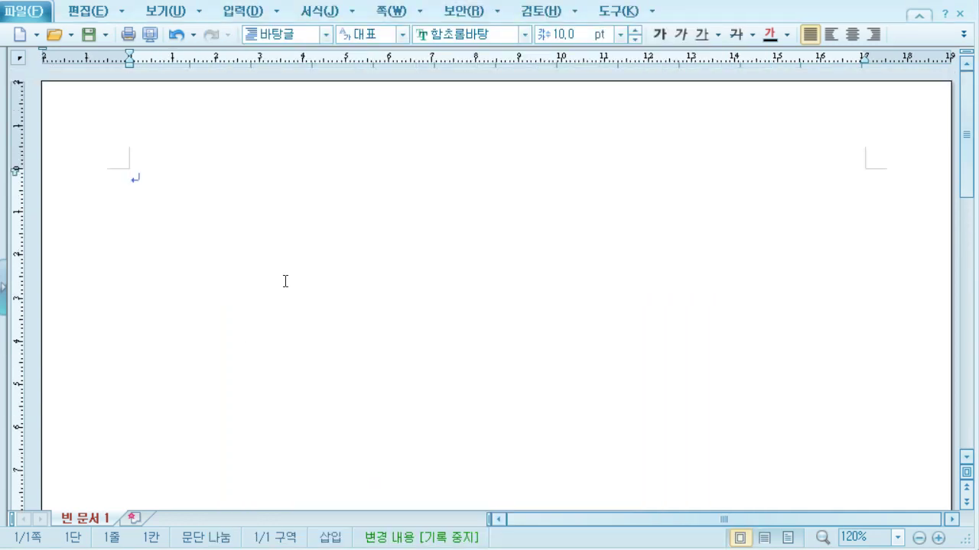
Insert the sample font guideline line, the 2017년 title box and the numbered heading box, with four blank lines between the boxes.
type("1. 글꼴 : 맑은 고딕 + 16포인트(ALT + L) + 임의 배경색 사용 2017년 다문화교육 원격직무연수 위탁기관 공무 및 선정계획 1. 한글 이것만은 알고 시작하자!!!")
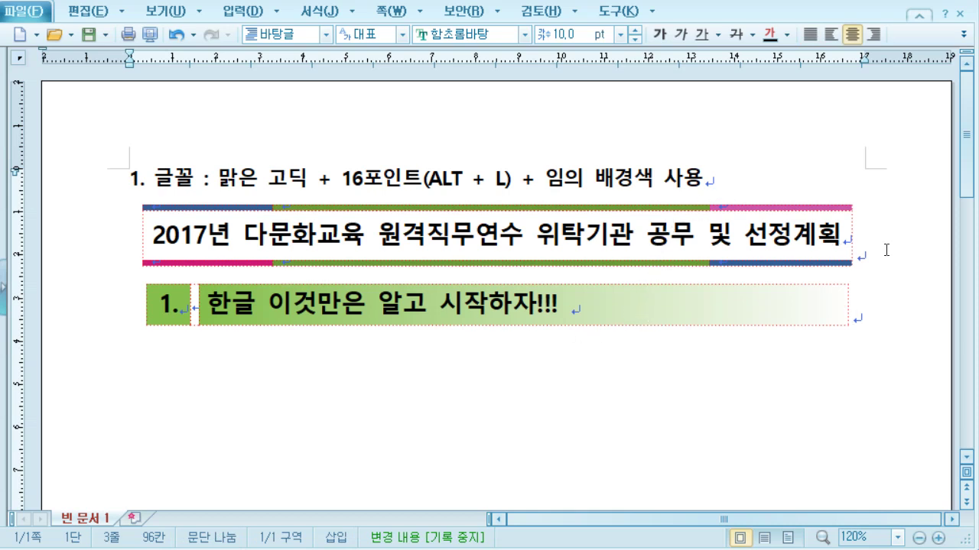
key("Return")
key("Return")
key("Return")
key("Return")
Change the blank lines between the two sample boxes from centred to justified alignment.
left_click(531, 334)
left_click(511, 296)
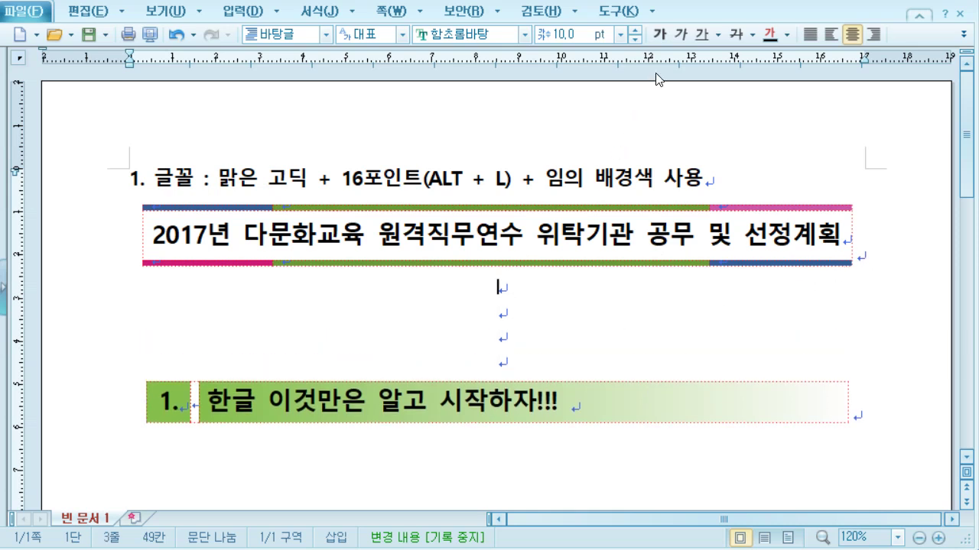
left_click_drag(509, 321, 523, 363)
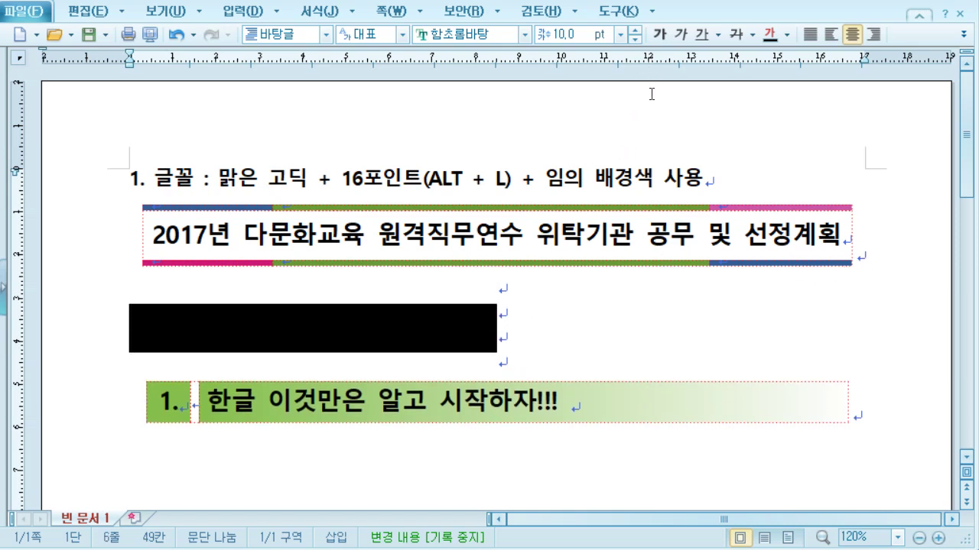
left_click(809, 34)
left_click(499, 359)
left_click(809, 34)
left_click(247, 319)
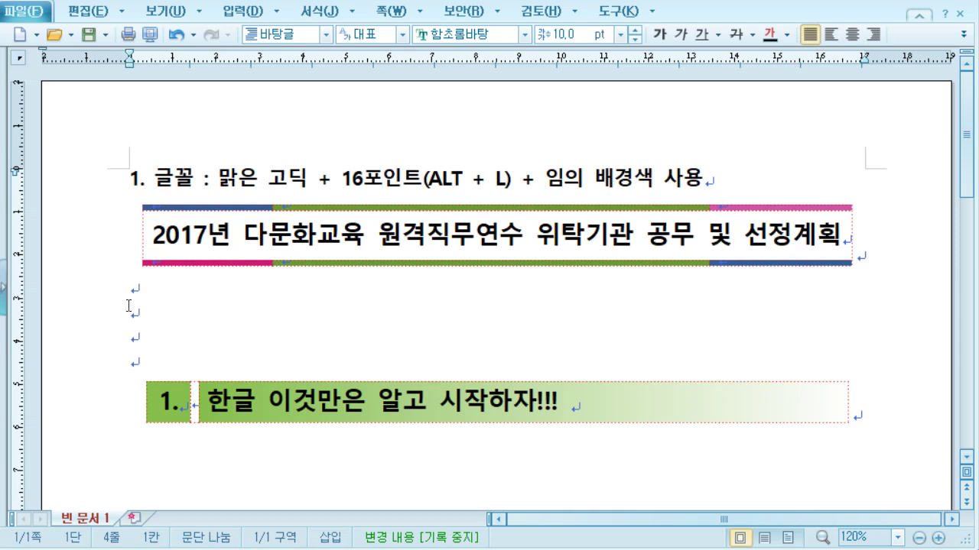
left_click(148, 247)
left_click(234, 327)
left_click(228, 298)
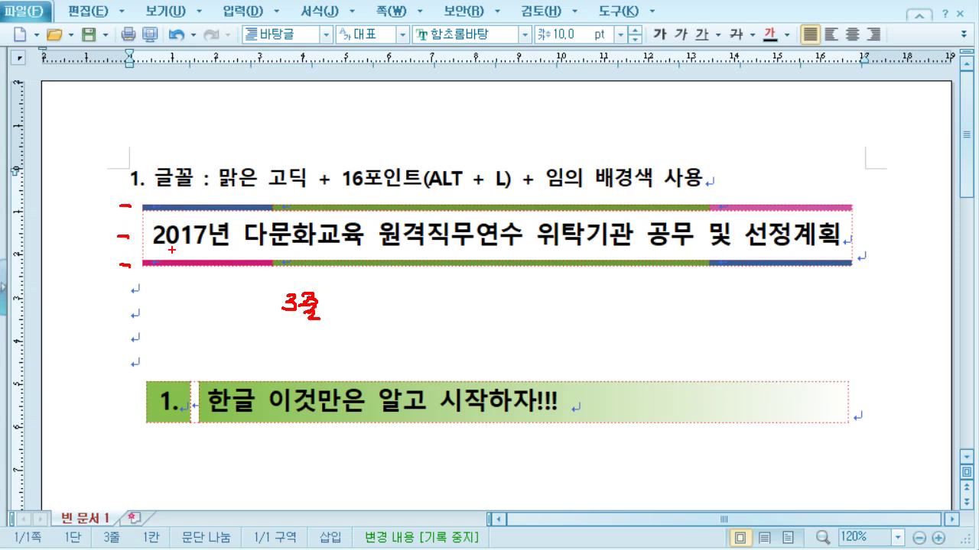
left_click_drag(703, 192, 702, 219)
key("Escape")
Insert a table with 3 rows and 3 columns on the second blank line below the sample title box.
left_click(154, 311)
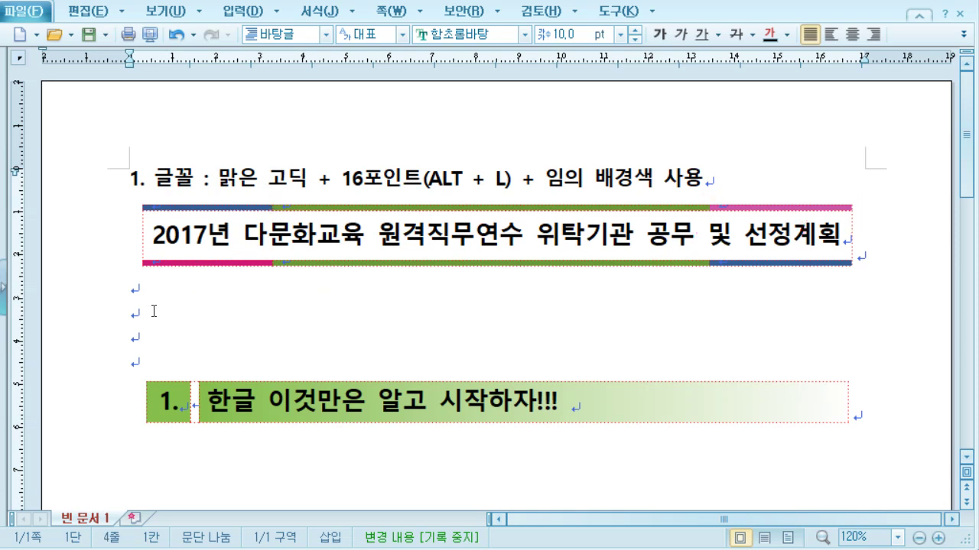
key("ctrl+n")
type("t")
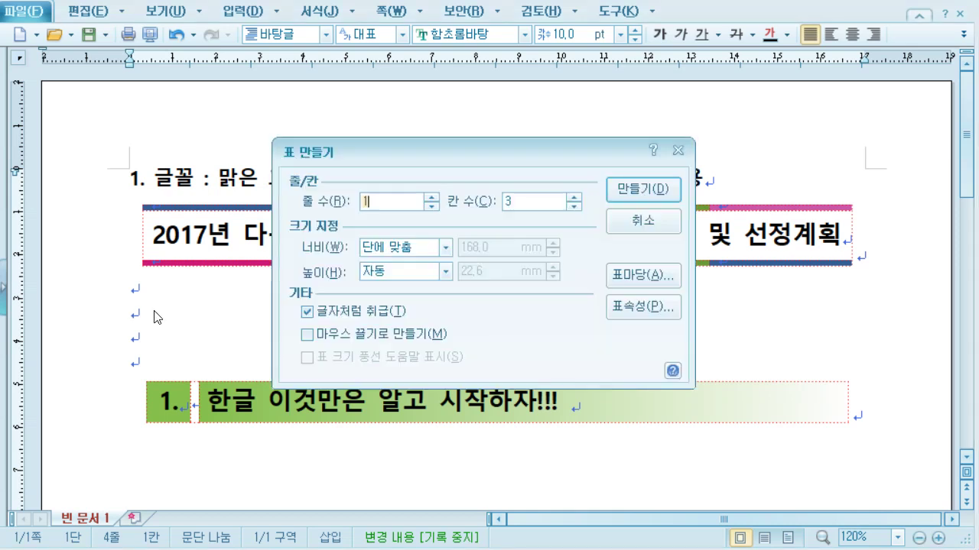
type("3")
left_click(638, 192)
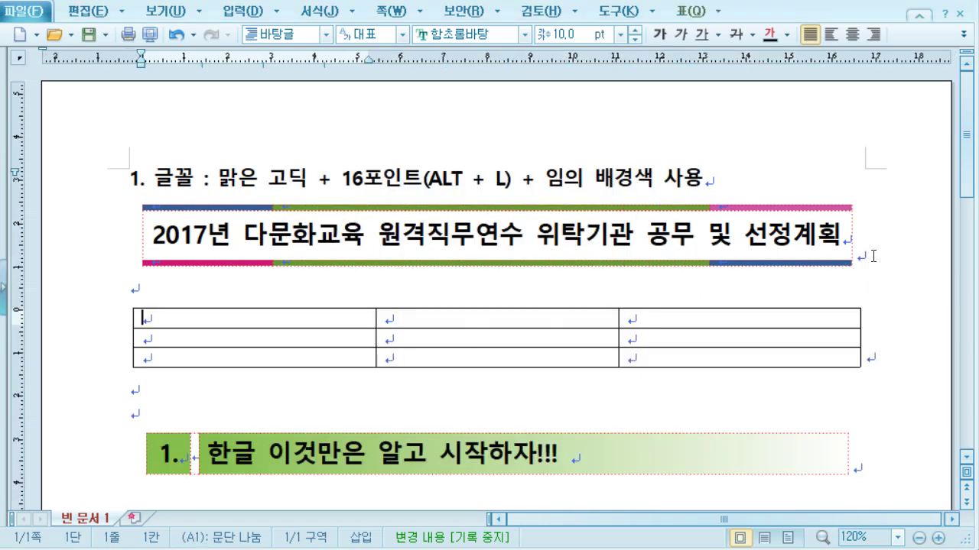
Merge the table's three middle-row cells and enter "2017년 다문화교육 원격직무연수 위탁기관 공무 및 선정계획" in the merged cell.
left_click(339, 339)
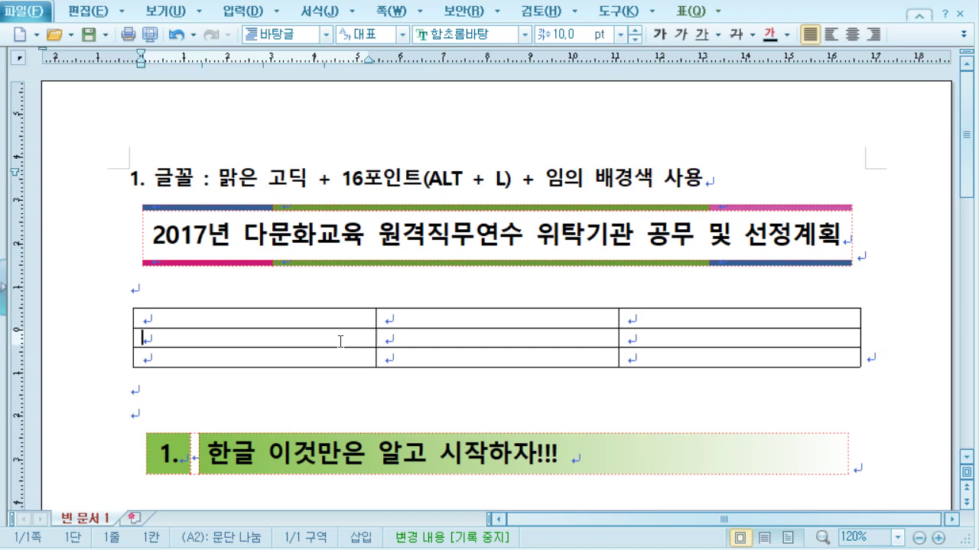
key("F5")
left_click_drag(255, 338, 739, 337)
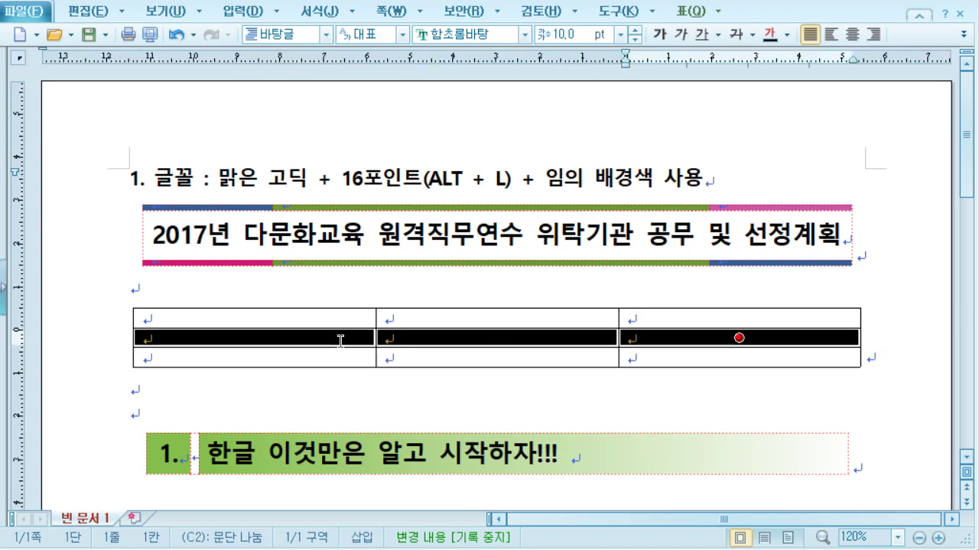
key("m")
type("2017ㄴ년 다문화교육 원격지ㄱ무연수 위탁기관 공무 및 선정계획")
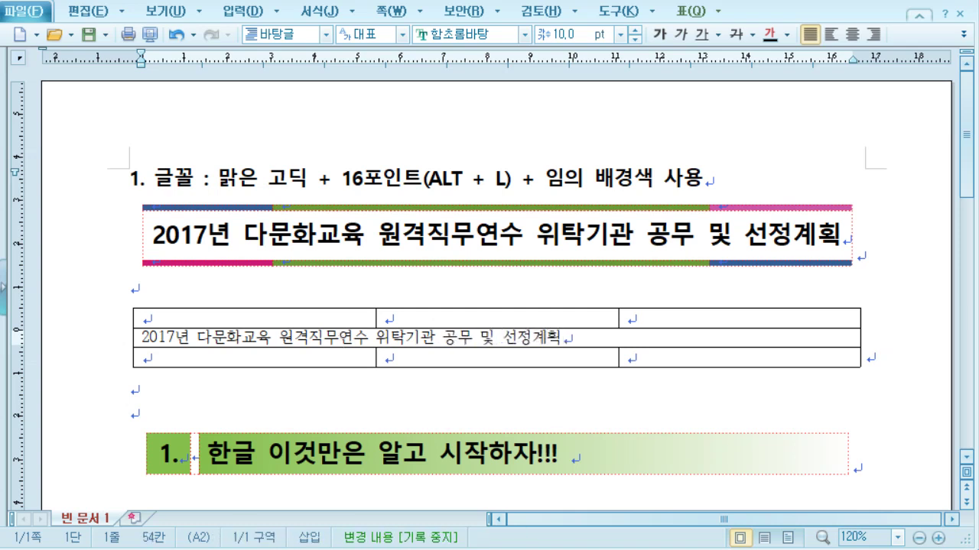
Set the merged cell's title text to the 맑은 고딕 font at 16 pt.
key("F5")
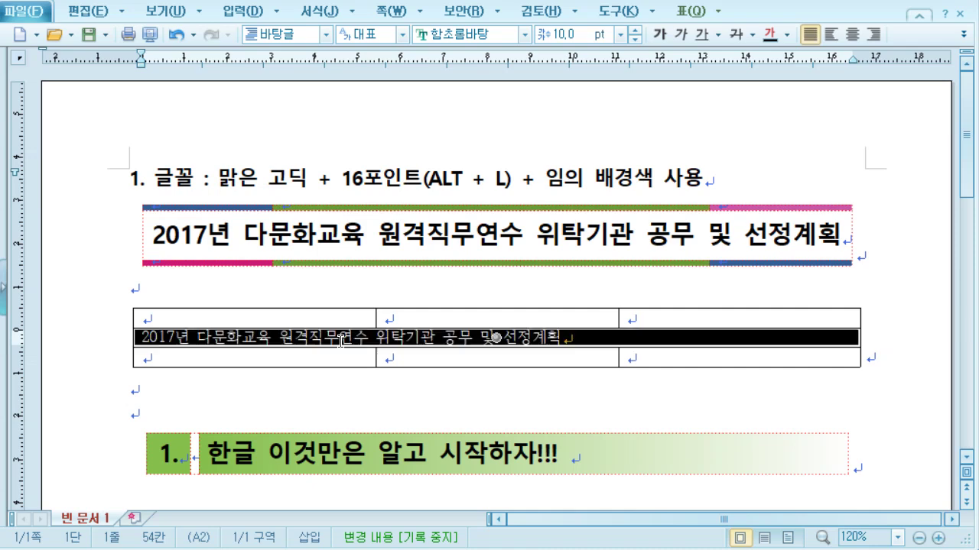
key("alt+l")
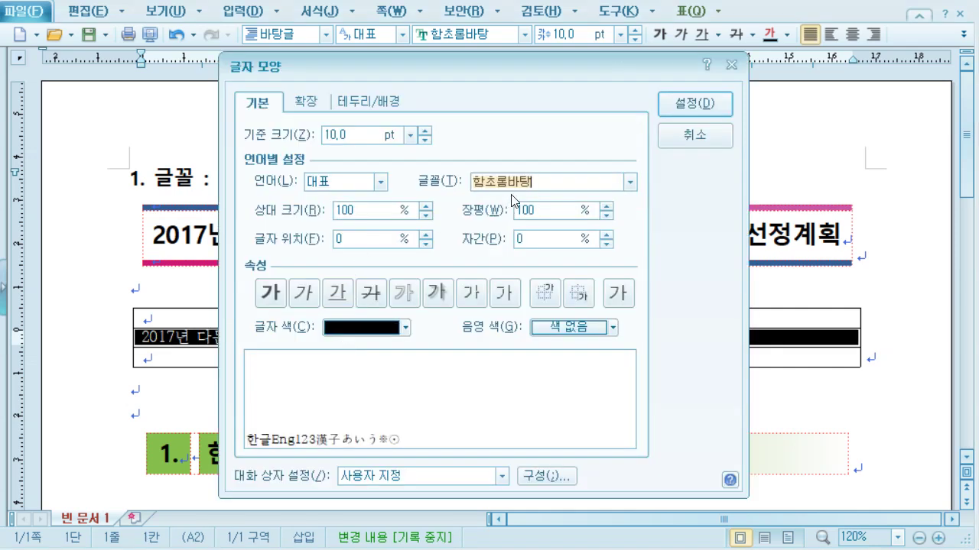
type("말")
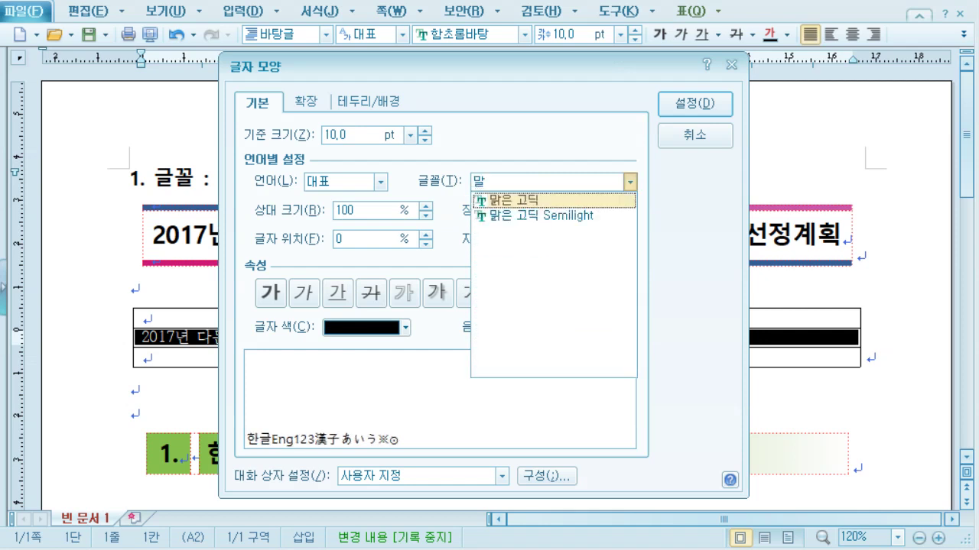
left_click(512, 200)
left_click(407, 137)
left_click(359, 143)
type("16")
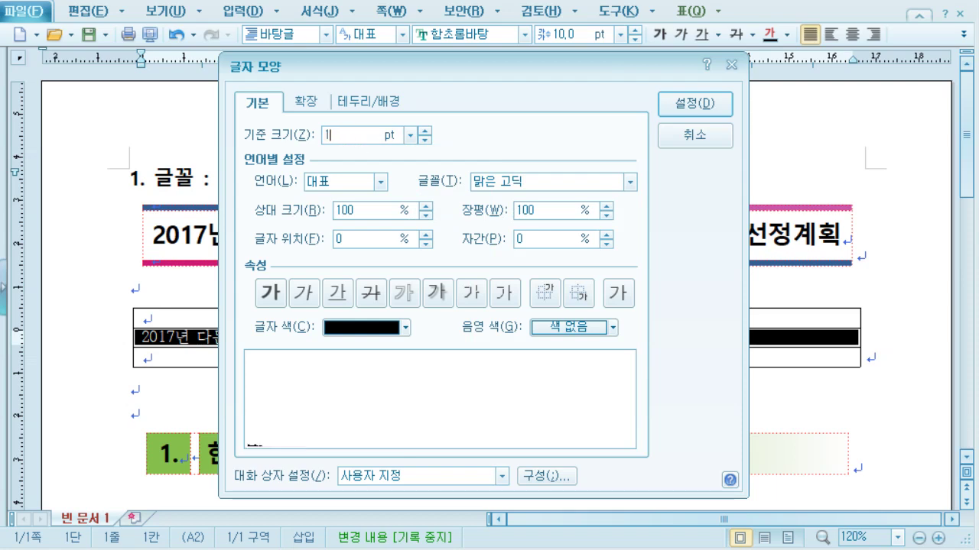
key("Return")
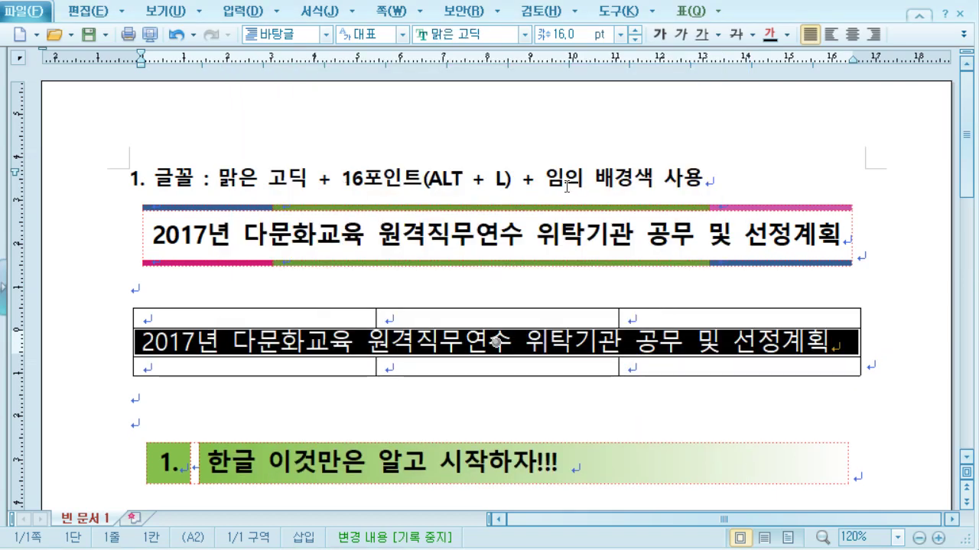
Centre the title text in the merged cell and increase the middle row's height to match the sample title box.
left_click(852, 35)
key("ctrl+Down")
key("ctrl+Down")
key("ctrl+Down")
key("ctrl+Down")
key("ctrl+Down")
key("ctrl+Down")
key("ctrl+Down")
key("ctrl+Down")
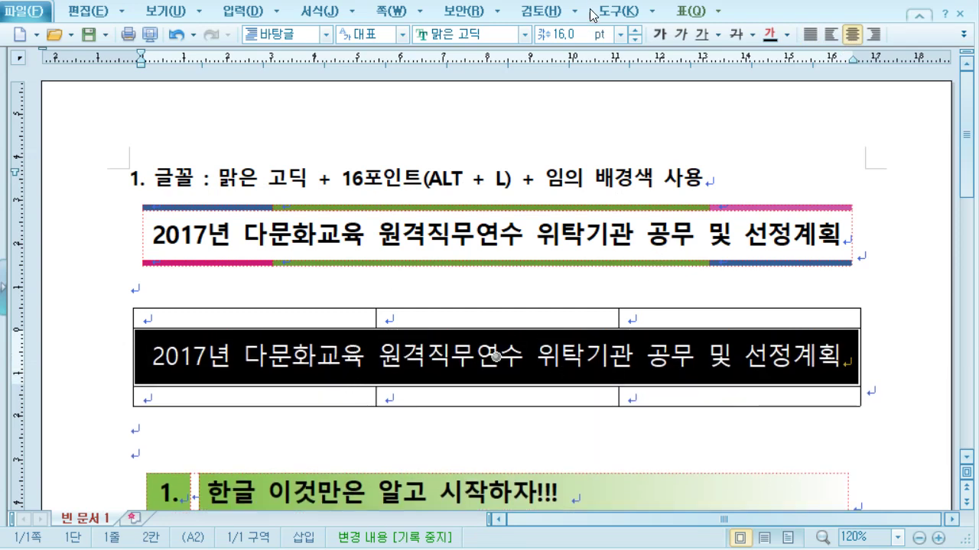
Make the title text in the merged cell bold and clear the cell selection.
left_click(658, 35)
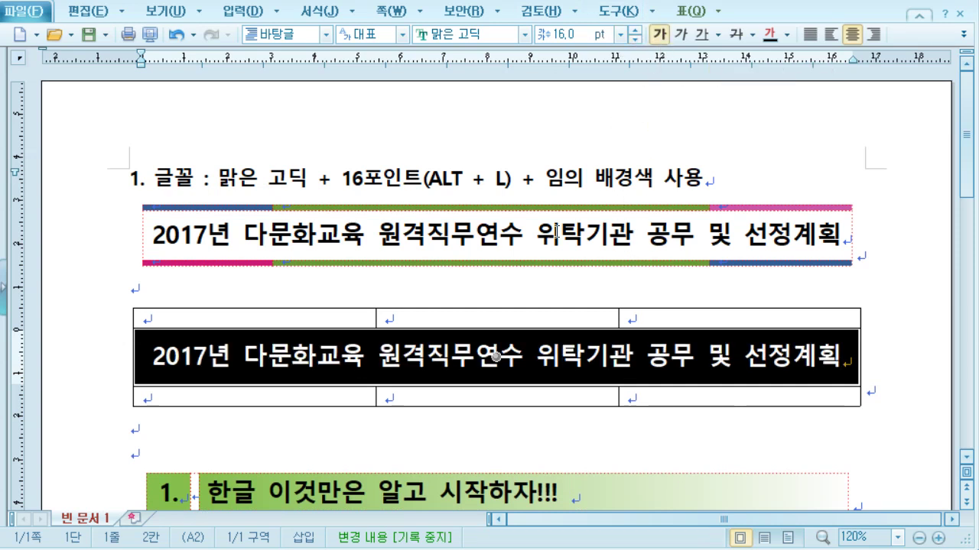
left_click(465, 359)
left_click_drag(152, 356, 838, 346)
left_click(838, 345)
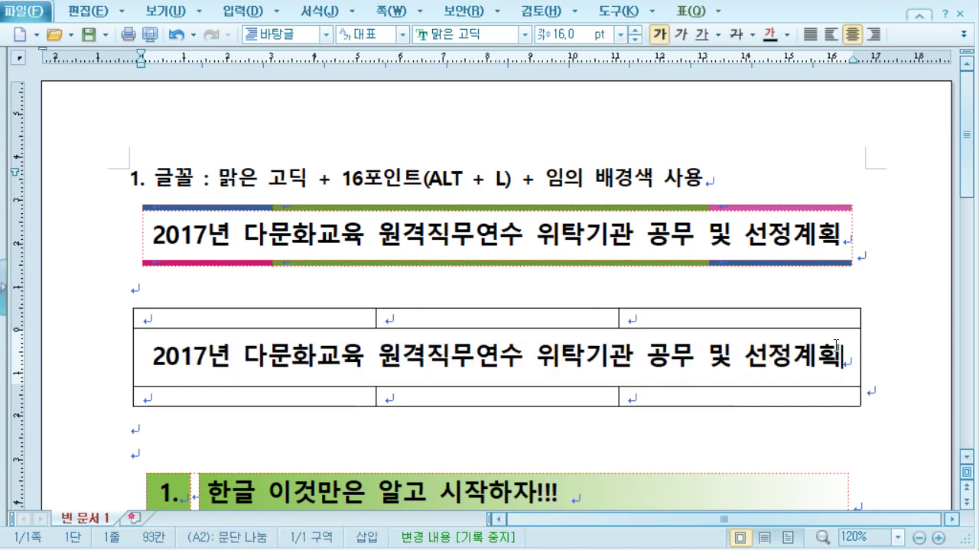
left_click(501, 356)
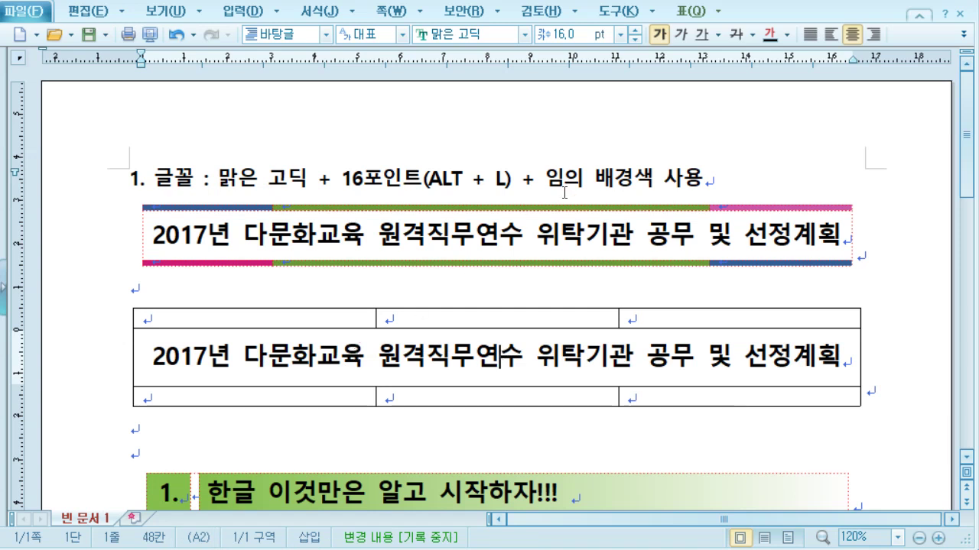
Remove all borders of the whole new table by applying the 선 없음 line type to every edge.
left_click(435, 375)
key("F5")
key("F5")
key("F5")
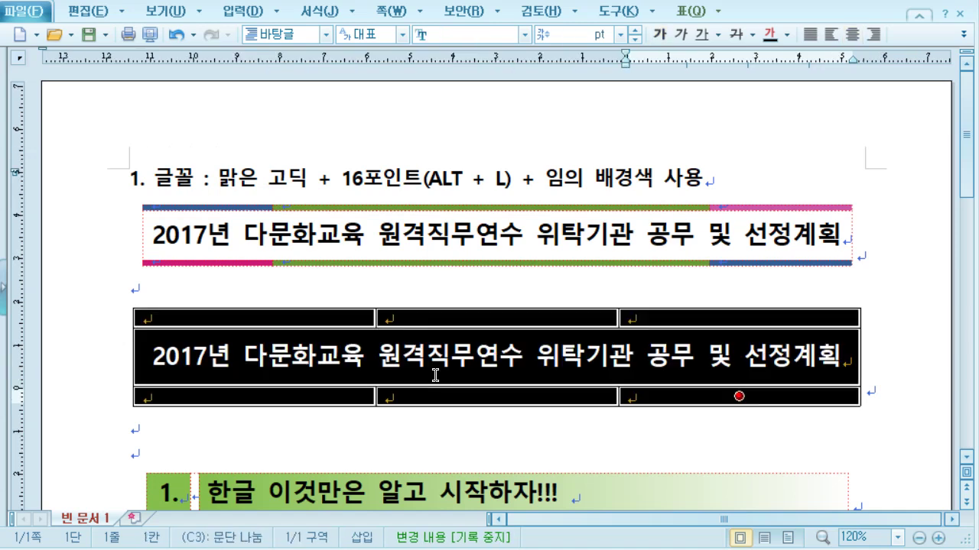
key("l")
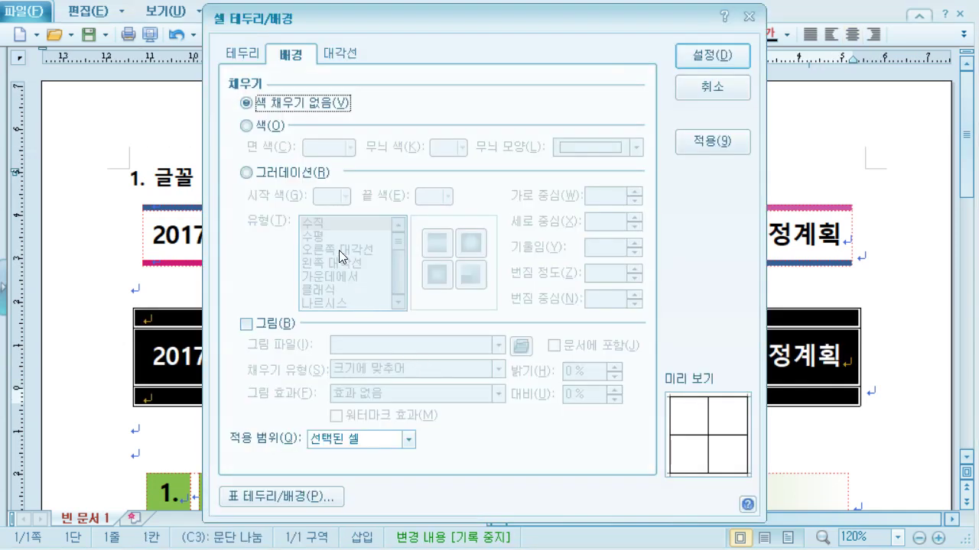
left_click(237, 54)
left_click(341, 113)
left_click(398, 107)
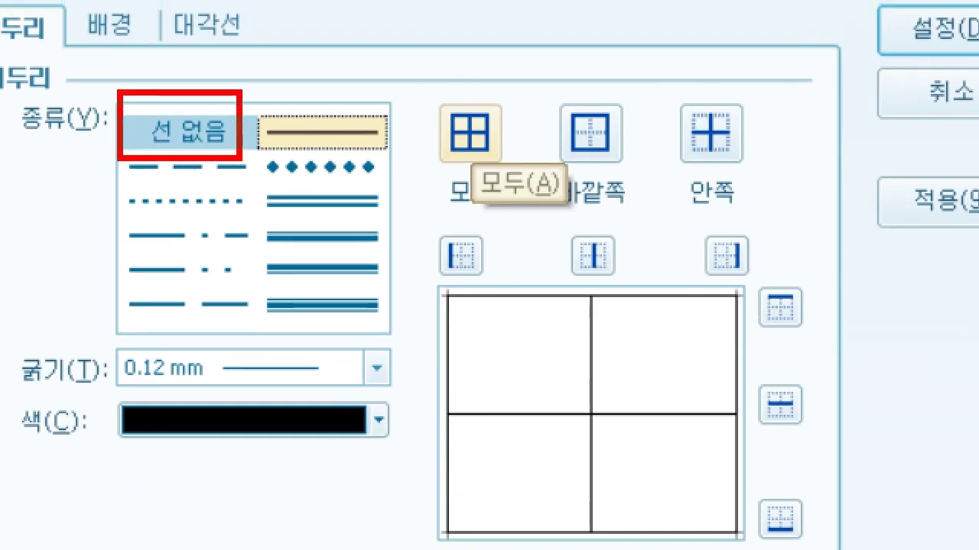
mouse_move(436, 87)
left_mouse_down()
mouse_move(527, 182)
mouse_move(521, 168)
left_mouse_up()
key("Escape")
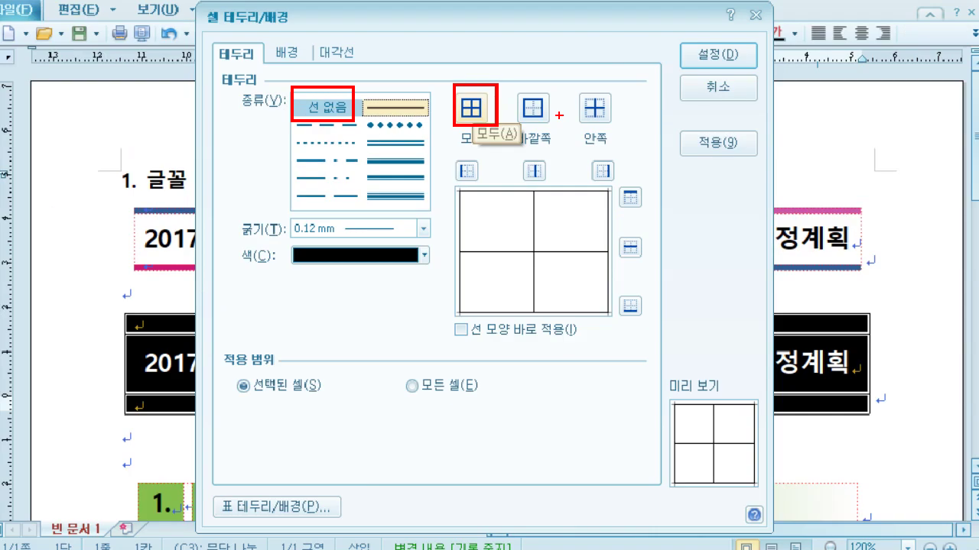
left_click(472, 104)
left_click(692, 61)
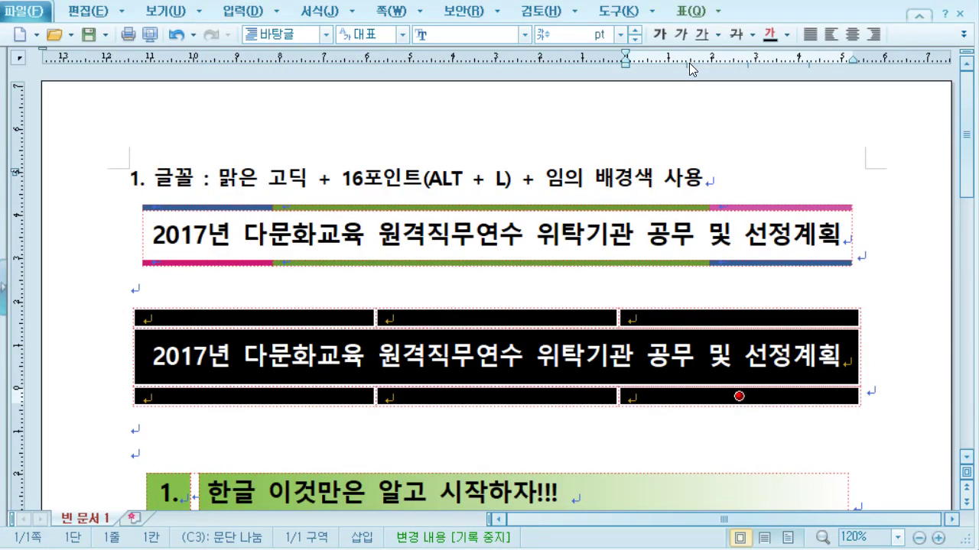
left_click(502, 331)
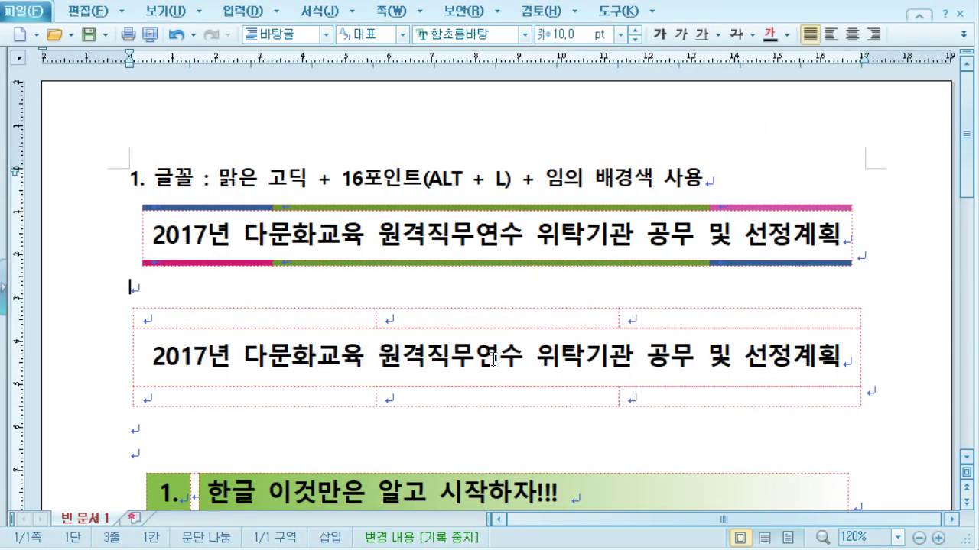
left_click(493, 360)
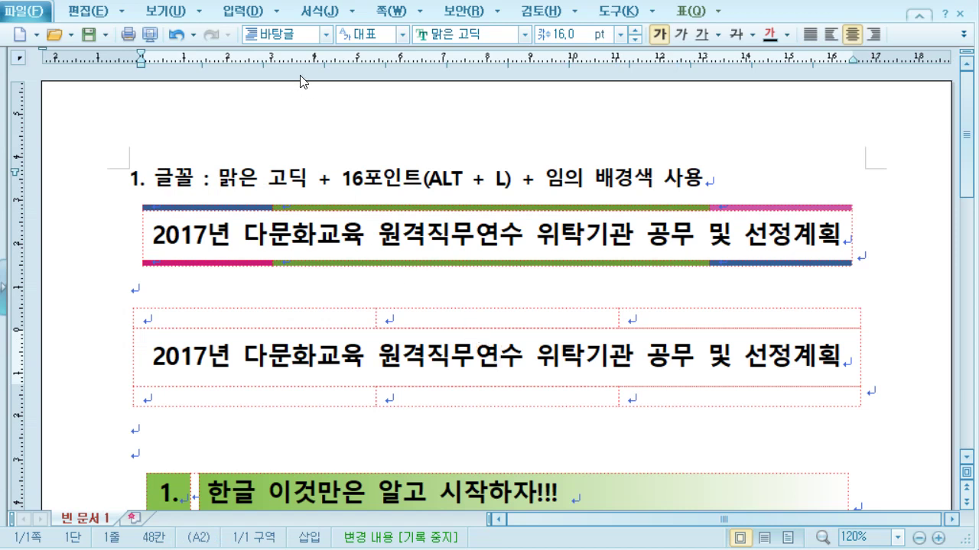
left_click(311, 319)
left_click(322, 394)
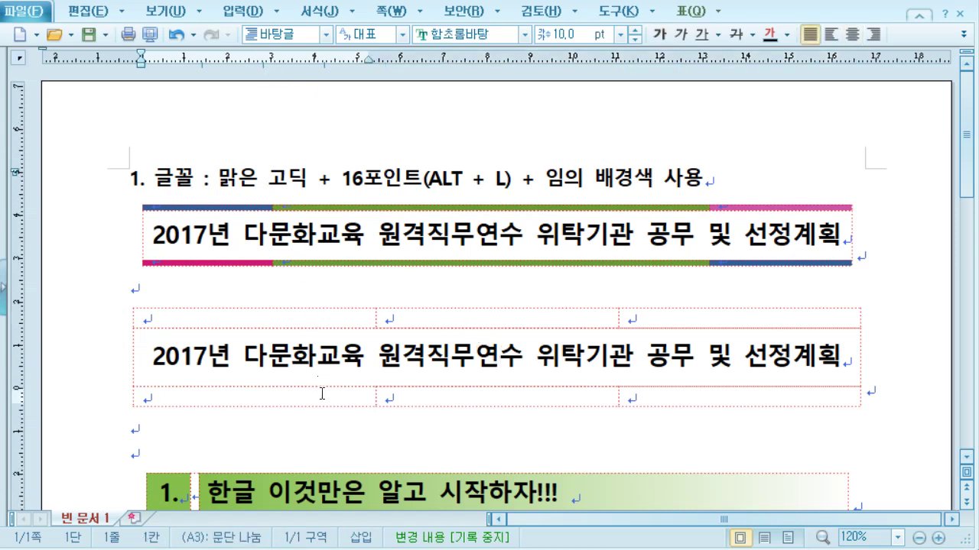
left_click(328, 369)
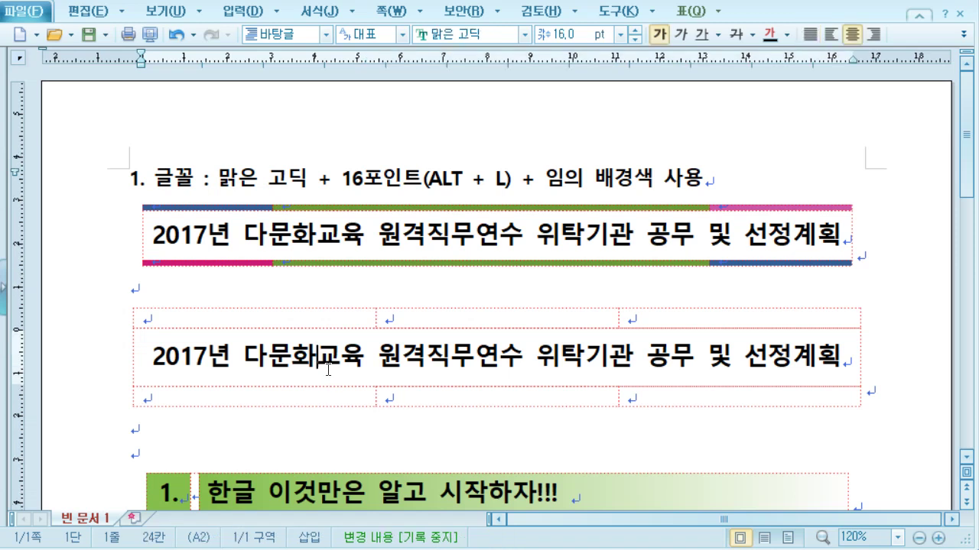
left_click(332, 450)
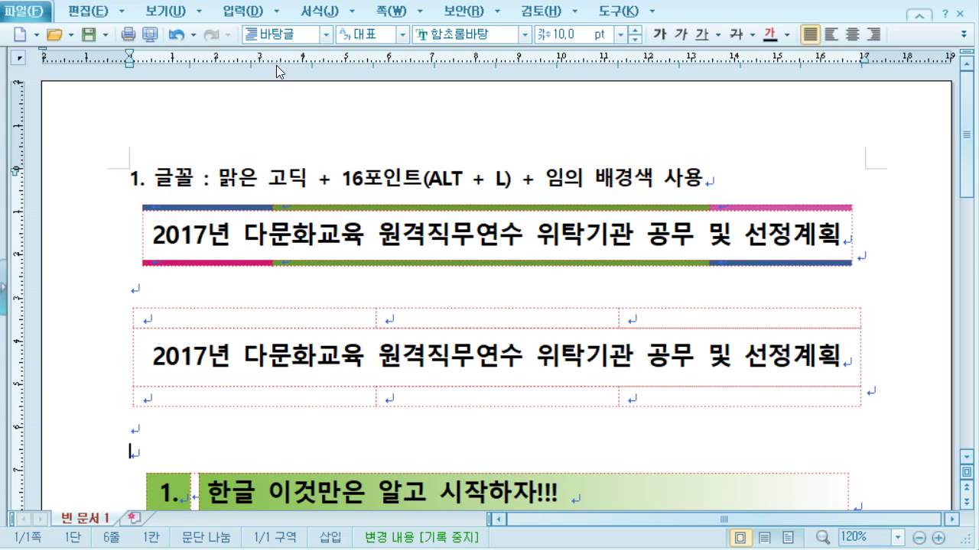
Turn the 투명 선 display off and back on to compare the borderless table with and without guide lines.
left_click(199, 13)
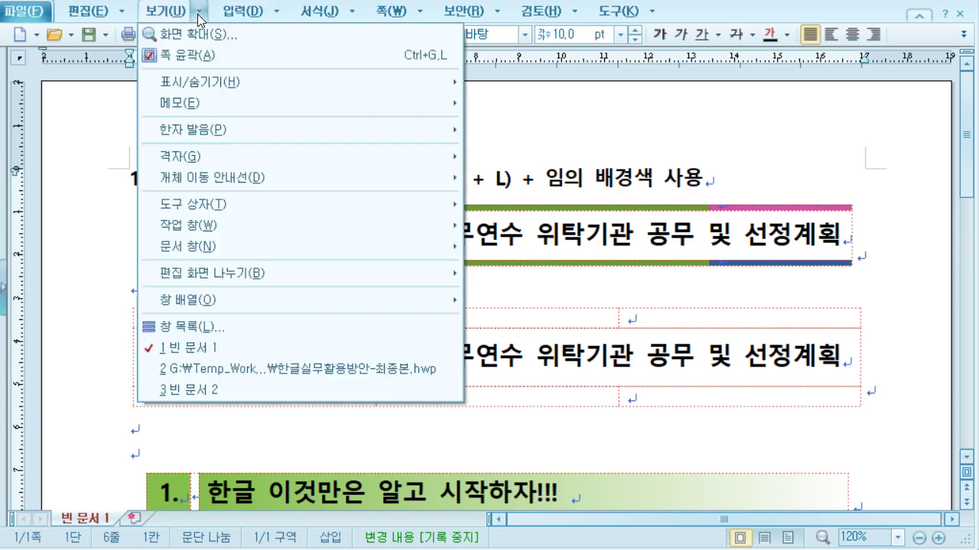
left_click(186, 12)
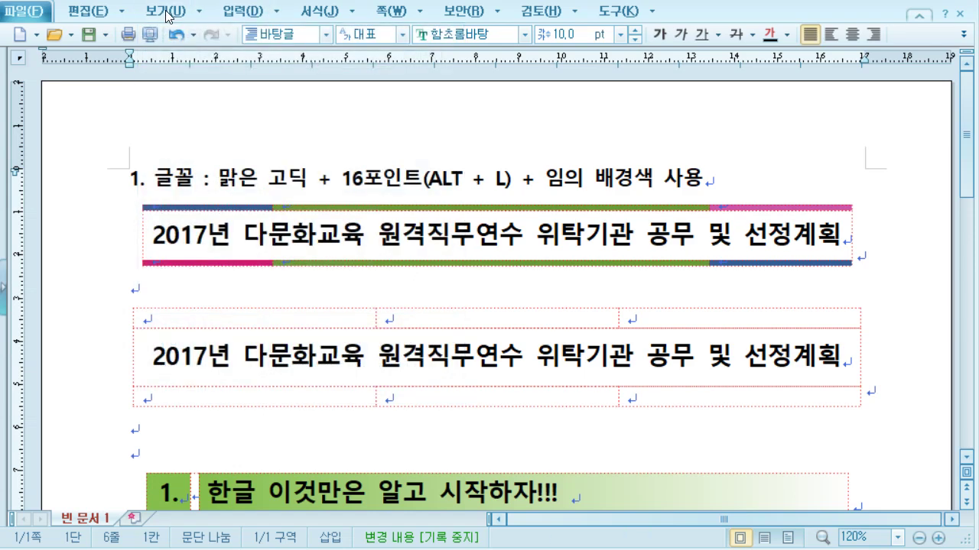
left_click(169, 13)
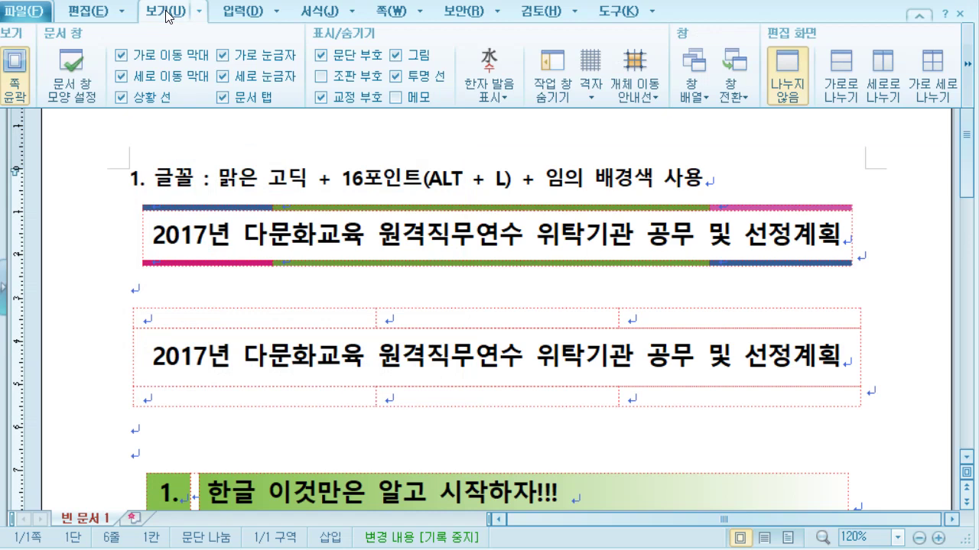
left_click(401, 76)
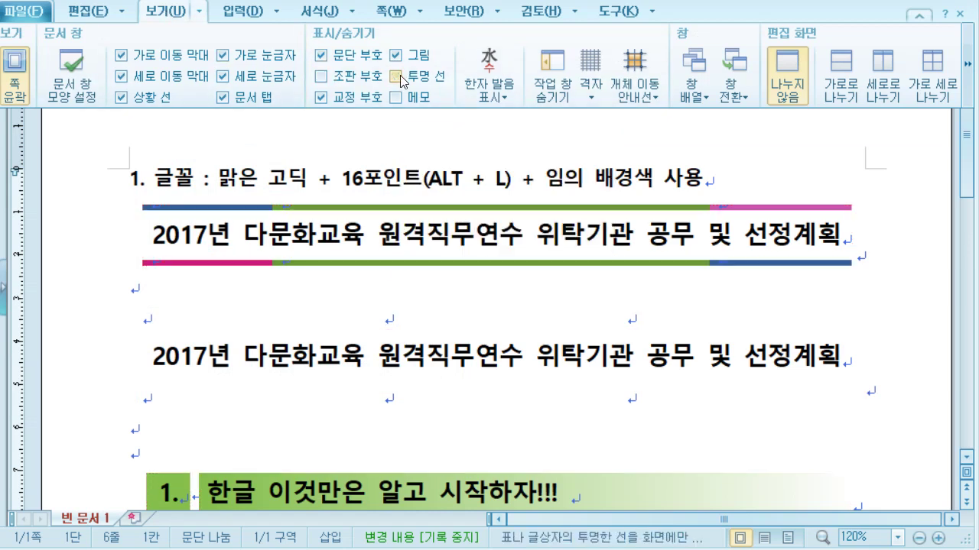
left_click(400, 75)
left_click(418, 390)
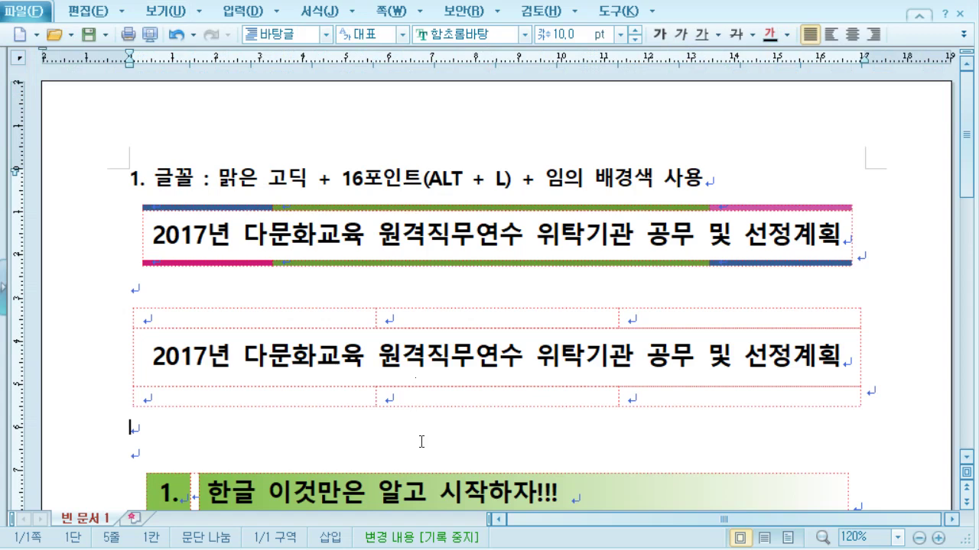
left_click(372, 369)
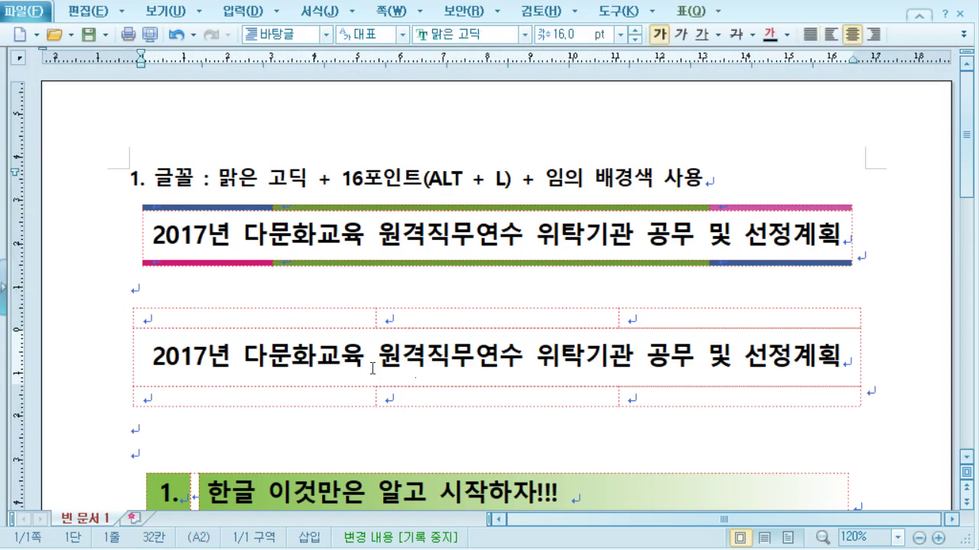
left_click(349, 416)
Hide the transparent table lines by turning off the 투명 선 option, and check the borderless table.
left_click(164, 11)
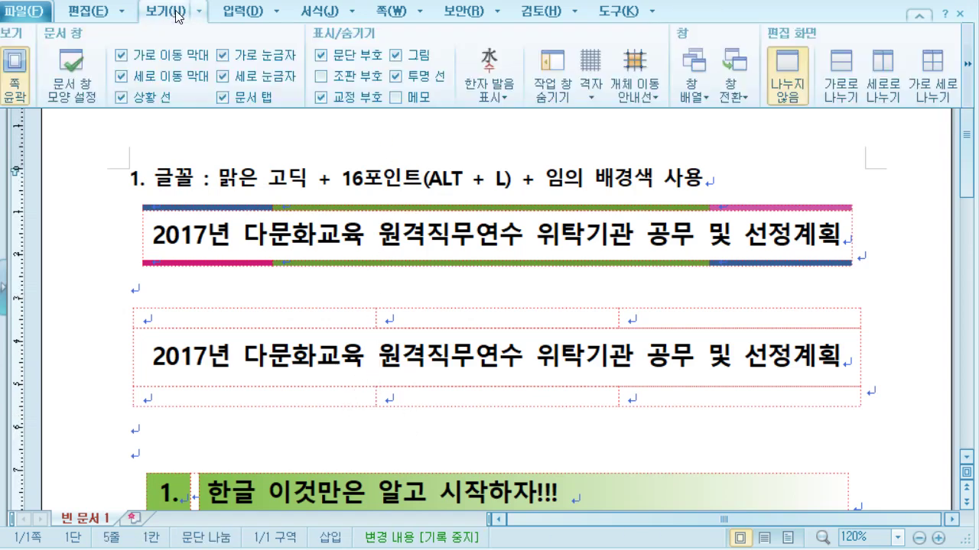
left_click(395, 77)
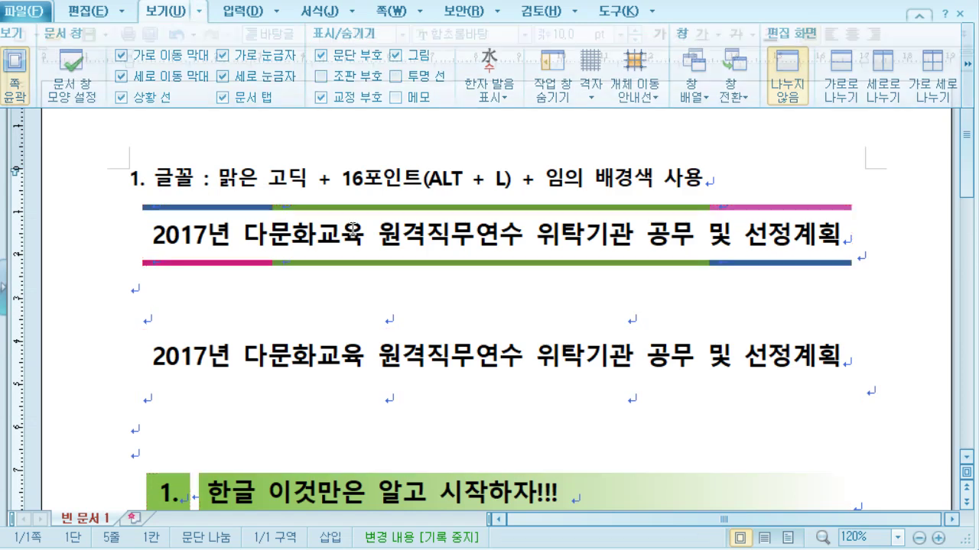
left_click(333, 399)
left_click(329, 319)
left_click(327, 348)
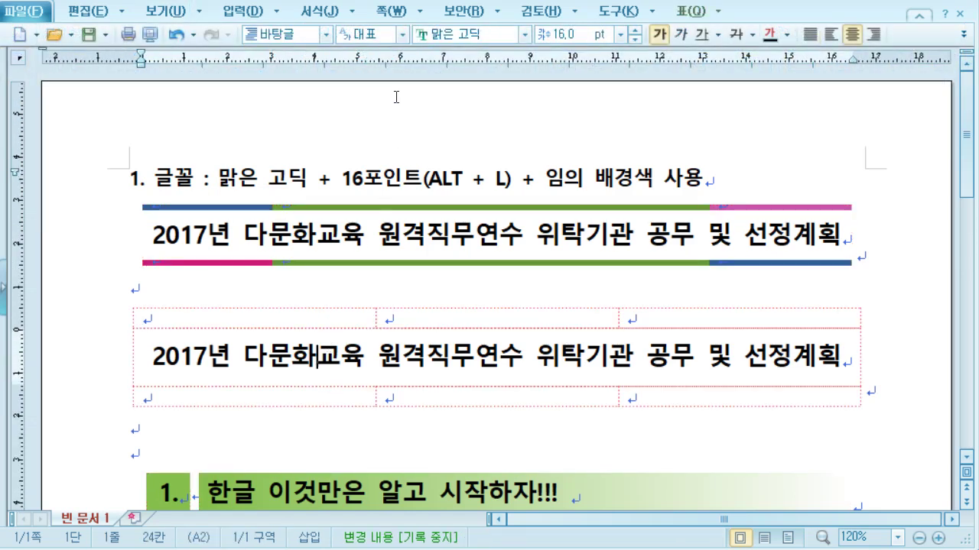
Show the transparent table lines again by turning the 투명 선 option back on.
left_click(200, 12)
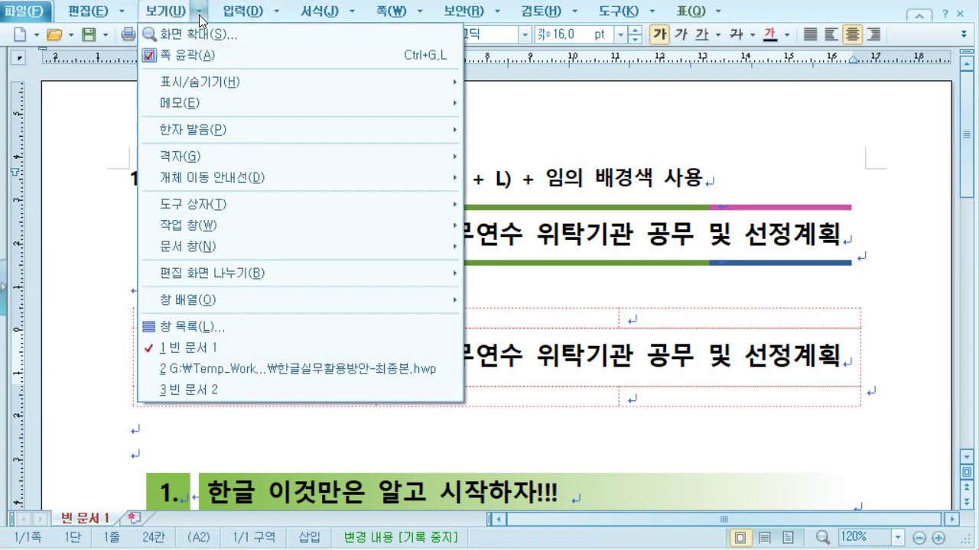
left_click(174, 13)
left_click(174, 13)
left_click(407, 77)
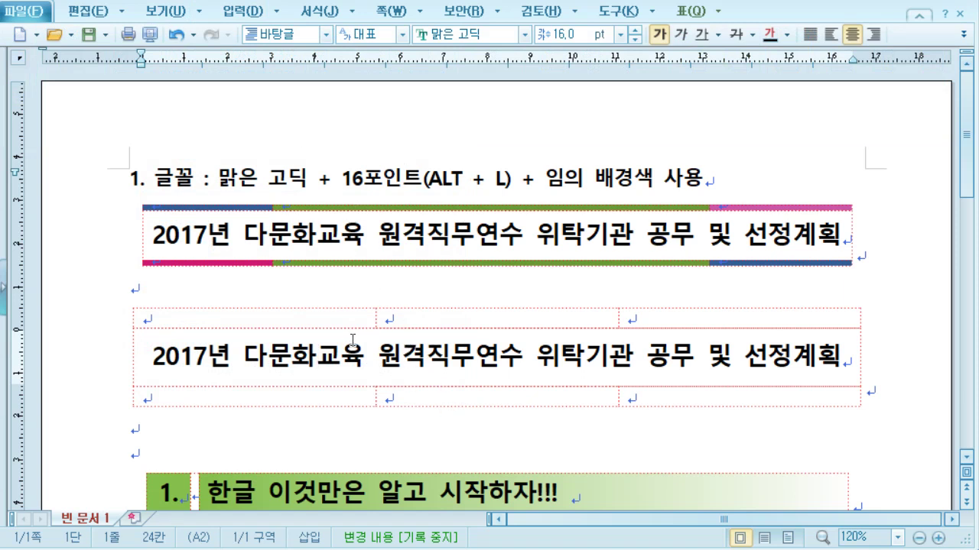
left_click(299, 322)
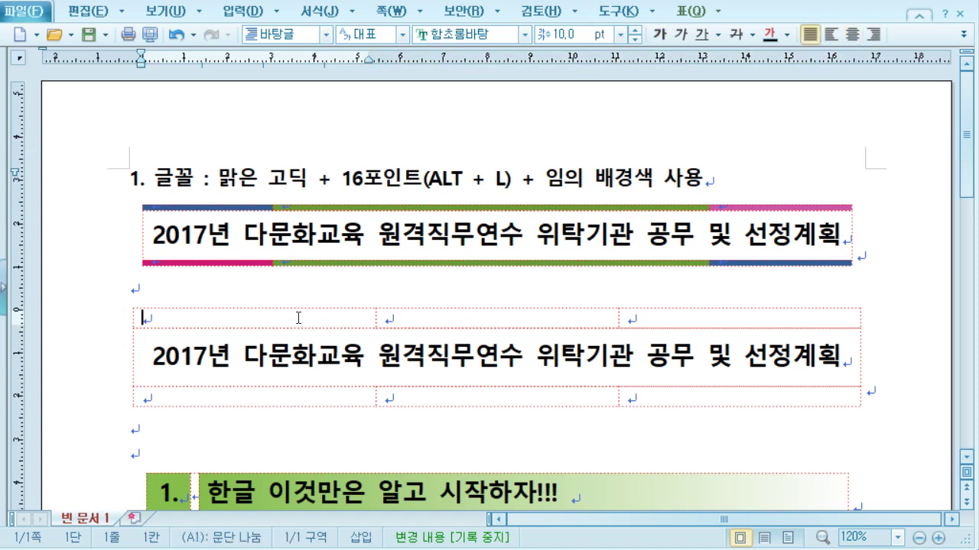
left_click_drag(201, 314, 739, 317)
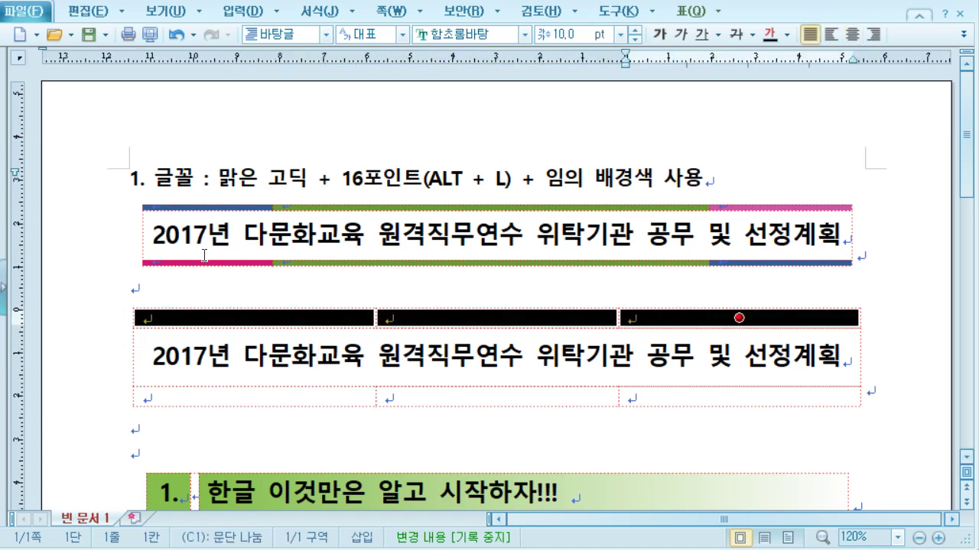
left_click(223, 296)
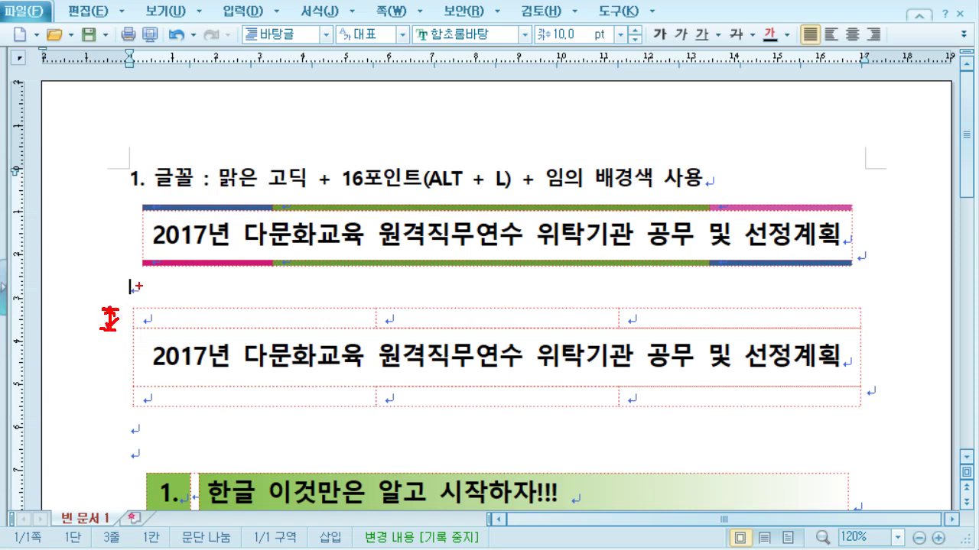
left_click_drag(157, 331, 157, 314)
mouse_move(388, 310)
left_mouse_down()
mouse_move(390, 332)
mouse_move(393, 309)
left_mouse_up()
left_click_drag(633, 329, 639, 325)
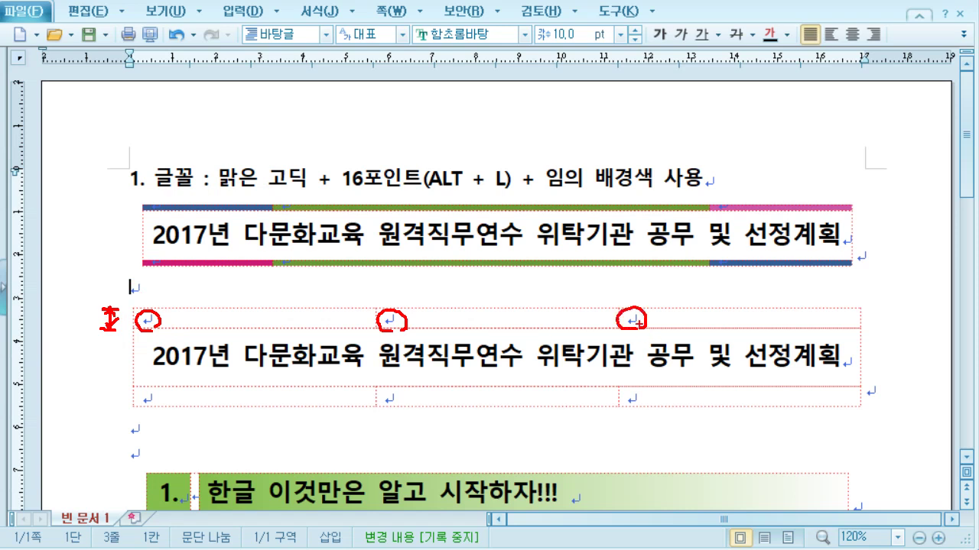
mouse_move(507, 280)
left_mouse_down()
mouse_move(521, 314)
mouse_move(560, 288)
mouse_move(563, 295)
left_mouse_up()
left_click_drag(540, 297, 555, 308)
left_click_drag(557, 304, 567, 289)
mouse_move(578, 285)
left_mouse_down()
mouse_move(578, 304)
mouse_move(604, 288)
left_mouse_up()
mouse_move(565, 53)
left_mouse_down()
mouse_move(572, 13)
mouse_move(584, 49)
left_mouse_up()
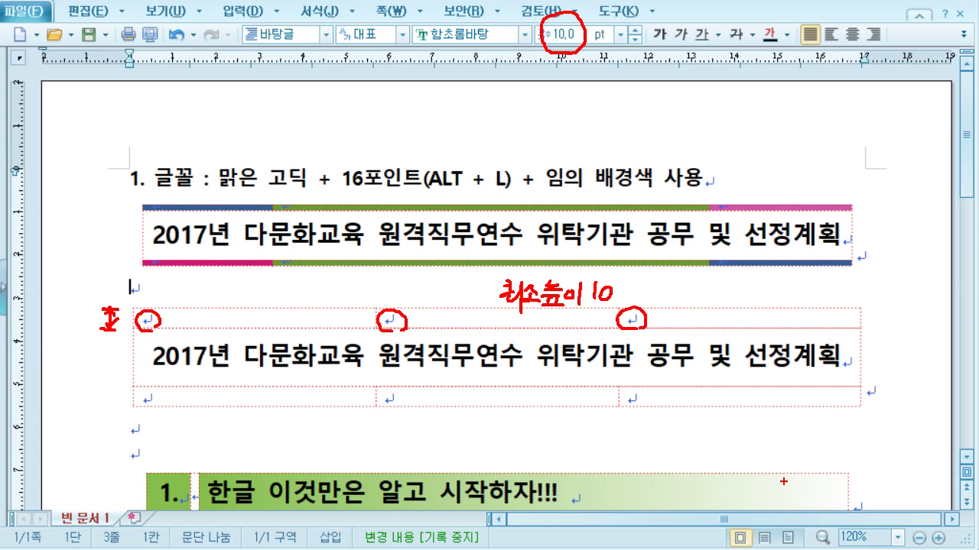
key("Escape")
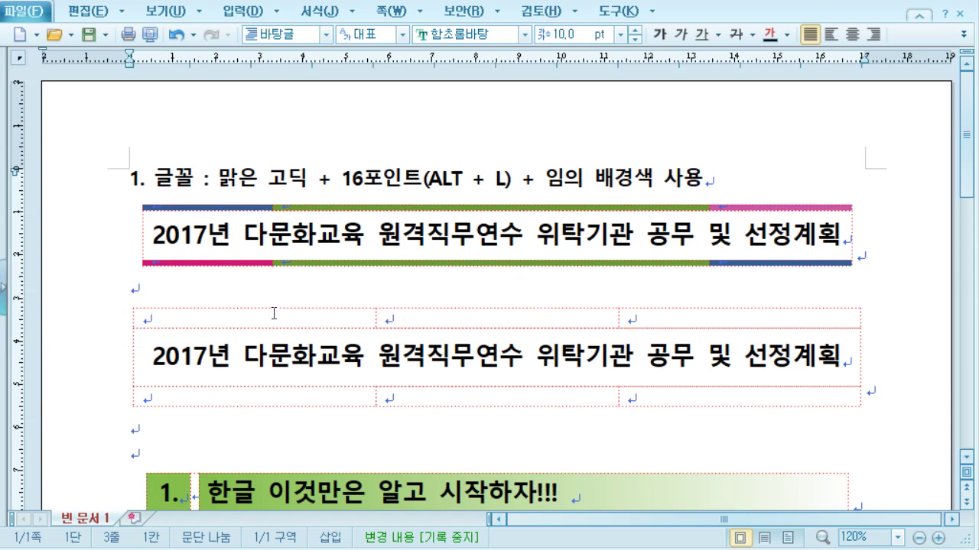
Set the font size of all six cells in the new table's top and bottom rows to 2 pt.
left_click(274, 313)
key("F5")
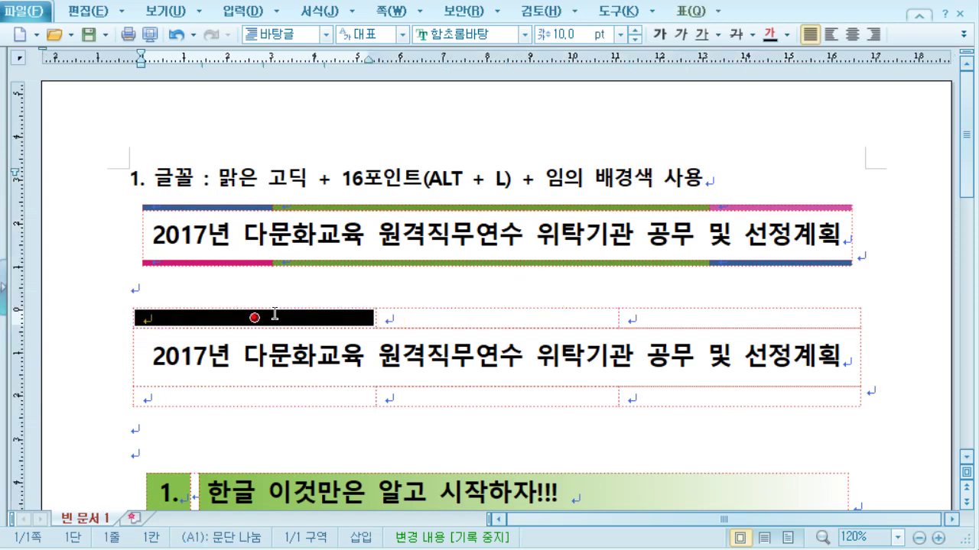
key("shift+Right")
key("shift+Right")
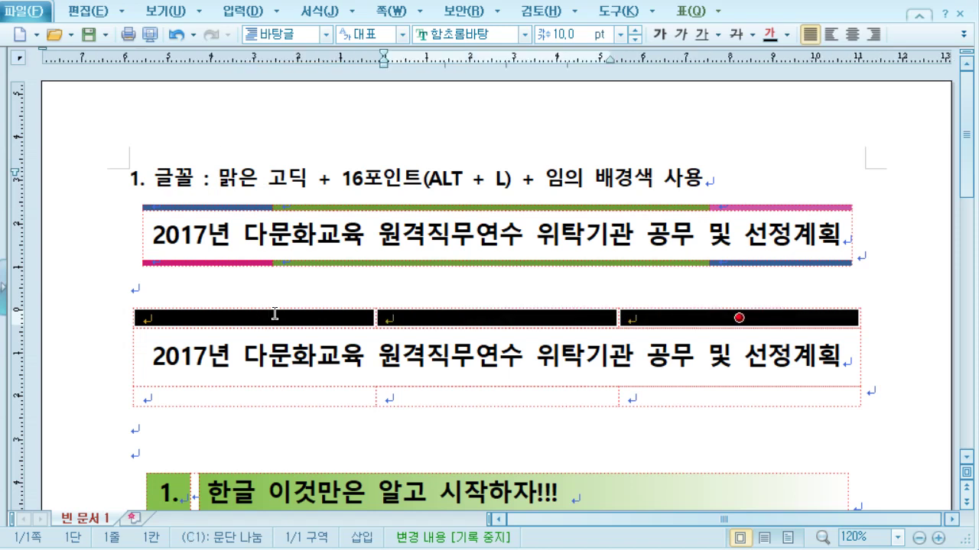
left_click(257, 394, "ctrl")
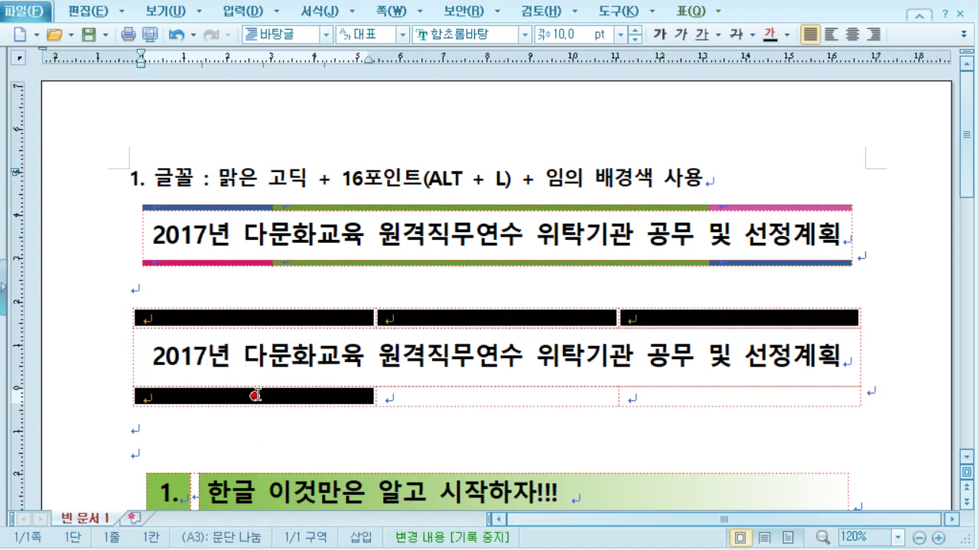
left_click_drag(264, 393, 649, 409)
left_click(343, 397, "ctrl")
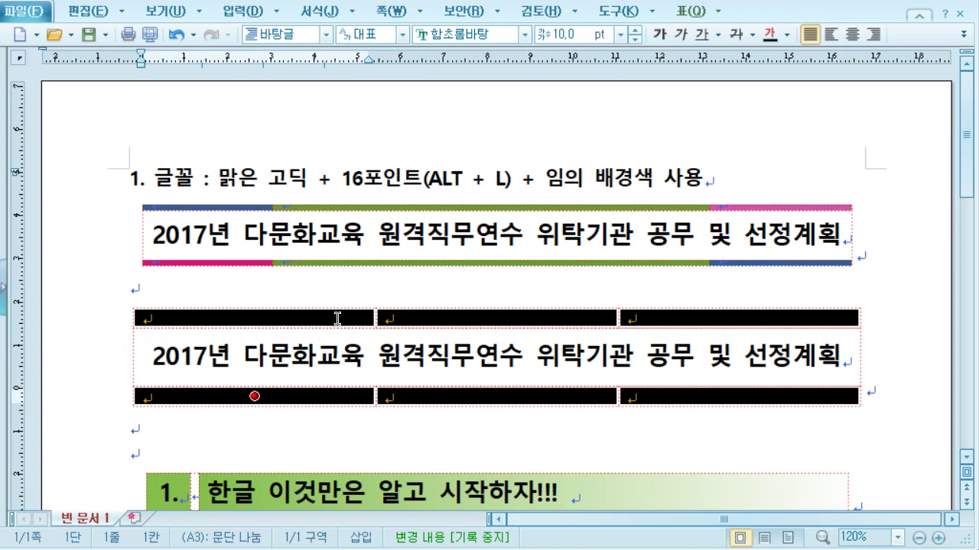
left_click(575, 34)
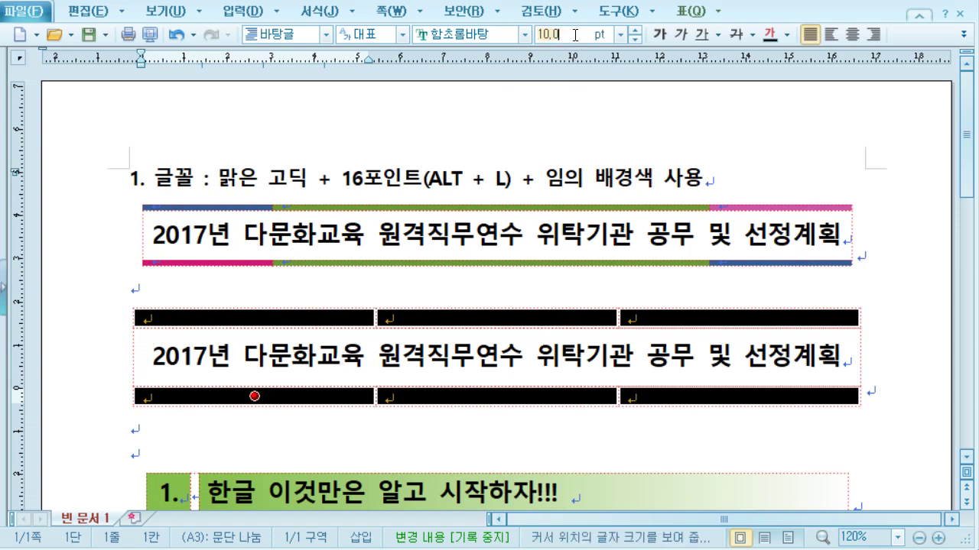
type("2")
key("Return")
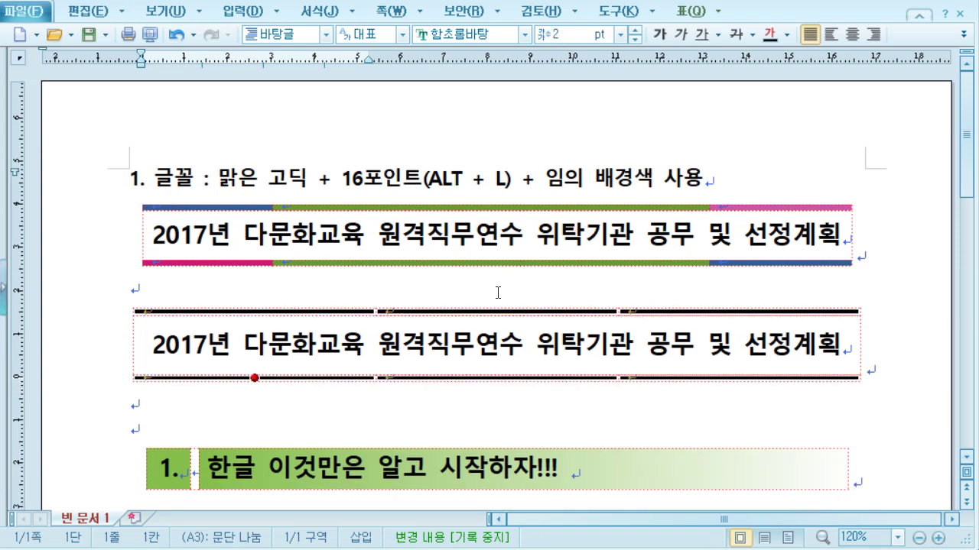
Try increasing and decreasing the height of the thin top and bottom rows, then clear the cell selection.
key("ctrl+Down")
key("ctrl+Down")
key("ctrl+Down")
key("ctrl+Up")
key("ctrl+Up")
key("ctrl+Up")
key("ctrl+Down")
key("ctrl+Down")
key("ctrl+Down")
key("ctrl+Down")
key("ctrl+Up")
key("ctrl+Up")
key("ctrl+Up")
key("ctrl+Up")
key("ctrl+Down")
key("ctrl+Up")
left_click(396, 399)
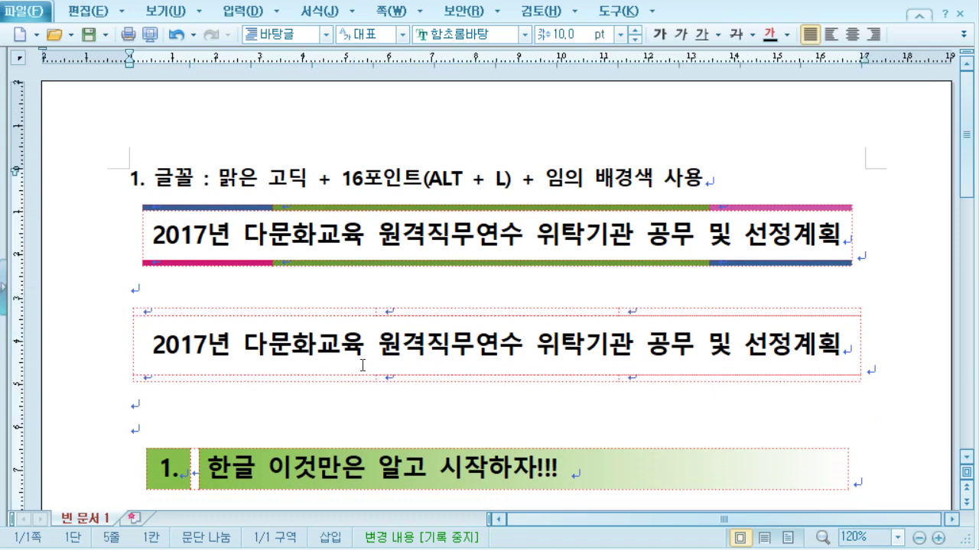
left_click(310, 341)
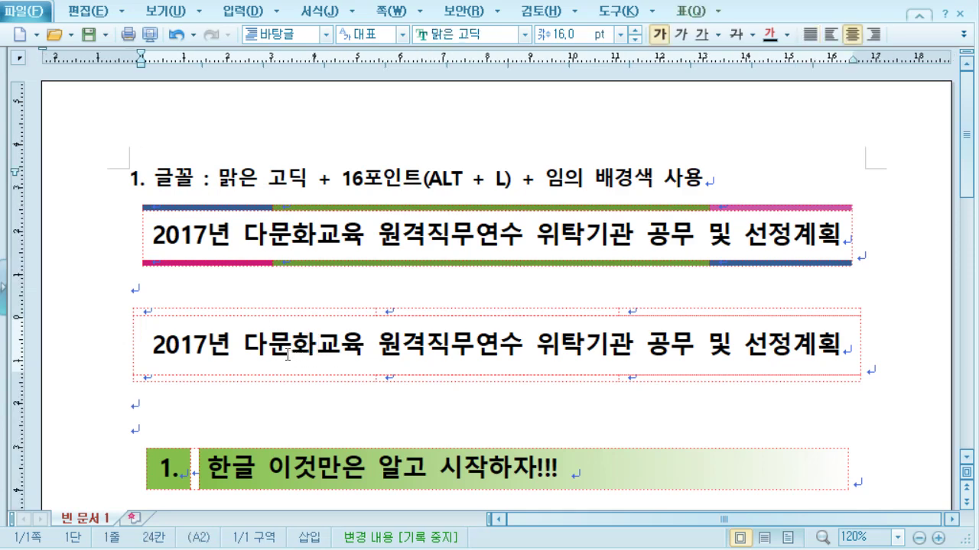
scroll(287, 352, "up", 1)
scroll(289, 356, "up", 6)
scroll(279, 395, "down", 4)
scroll(278, 395, "down", 2)
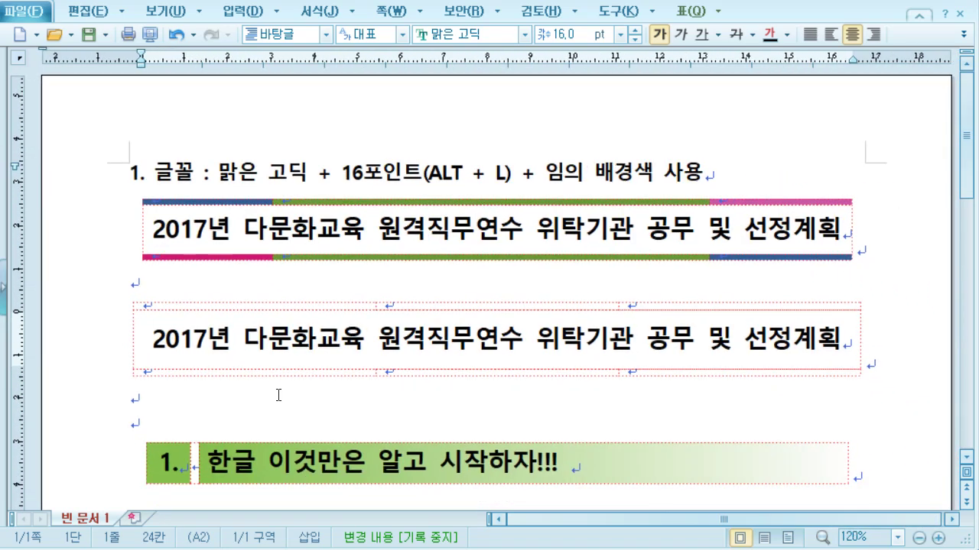
key("F5")
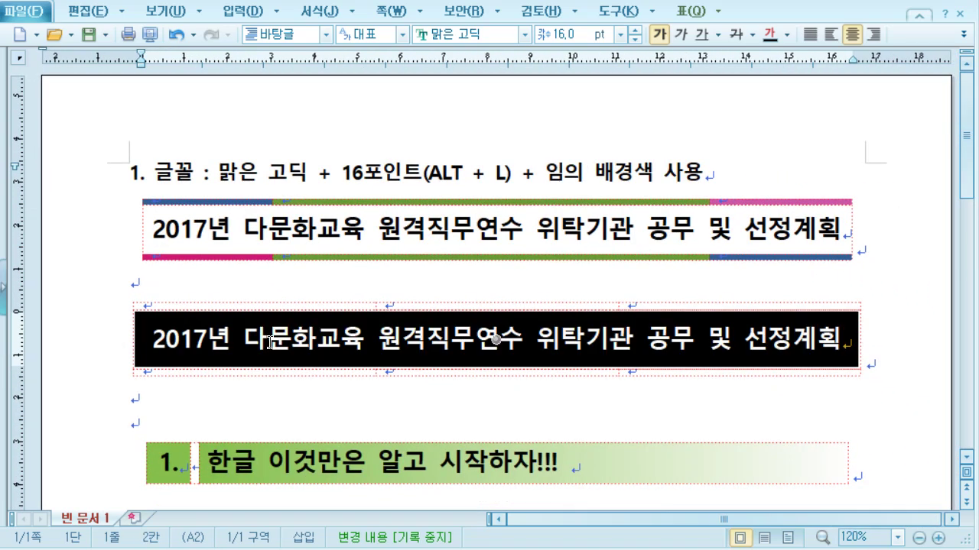
key("Up")
key("Right")
key("Right")
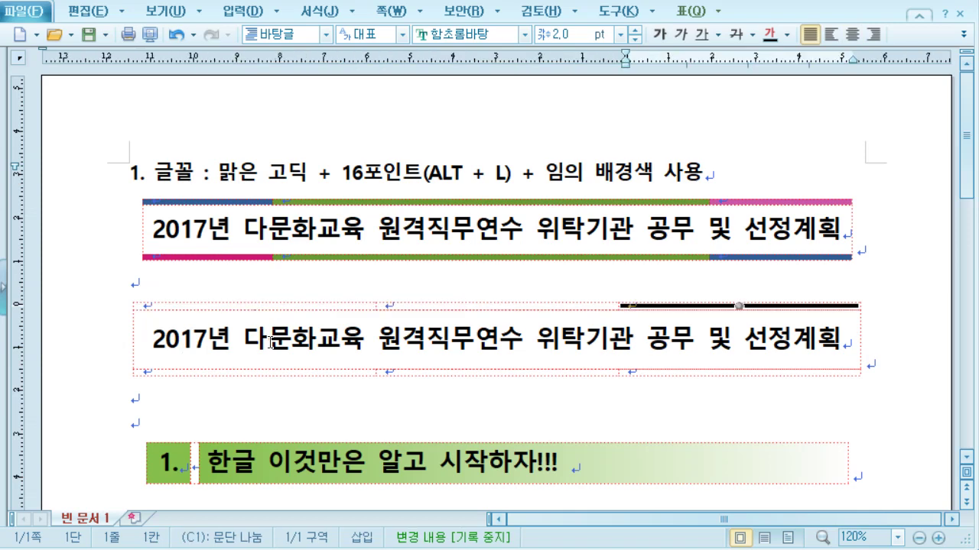
key("Left")
key("Left")
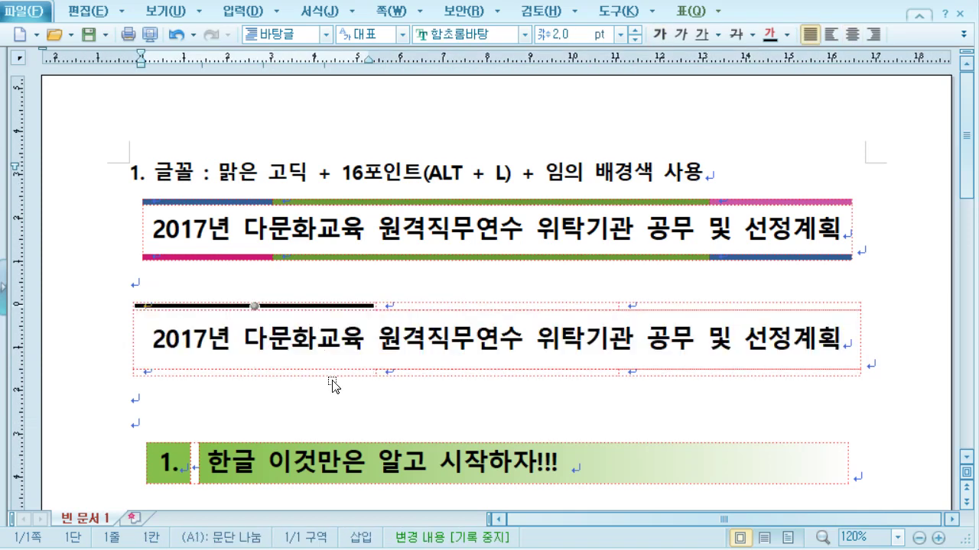
Narrow the left cells of the new title table's top and bottom rows toward the sample's first colour segment.
scroll(328, 373, "up", 1)
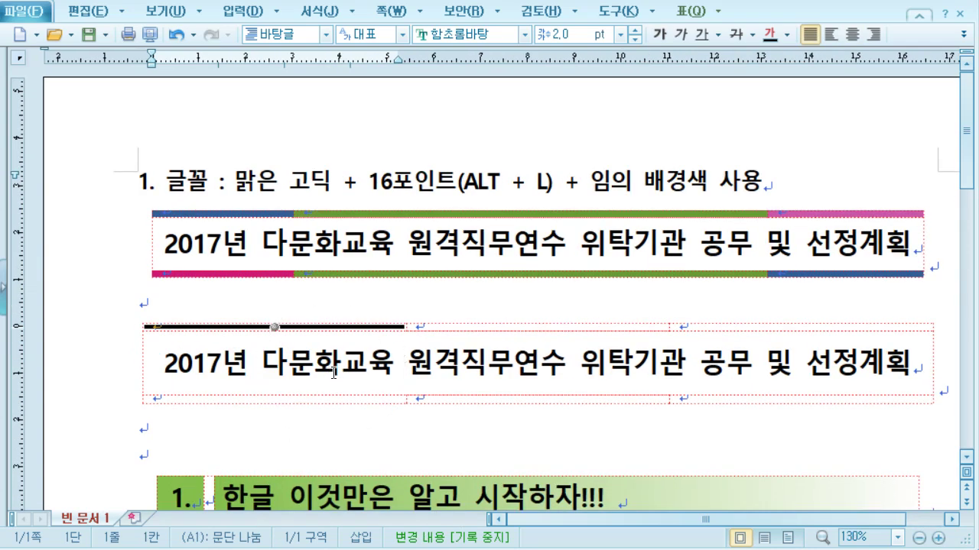
scroll(333, 374, "up", 1)
left_click_drag(662, 523, 688, 522)
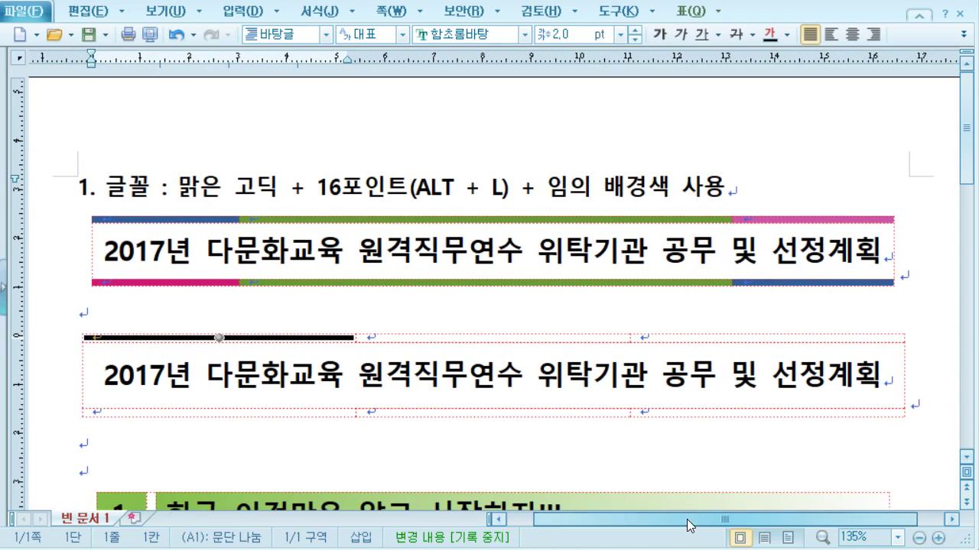
left_click(604, 445)
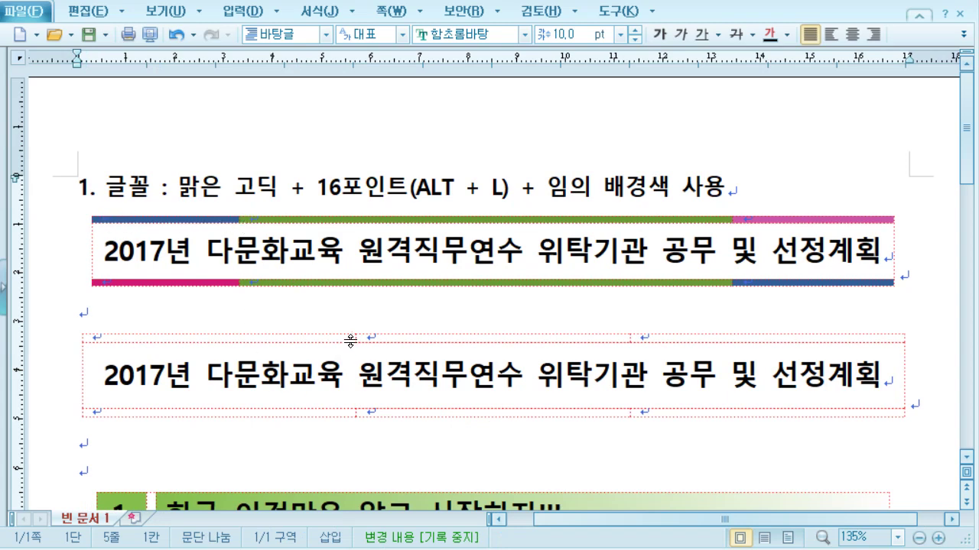
left_click(213, 389)
key("F5")
key("Up")
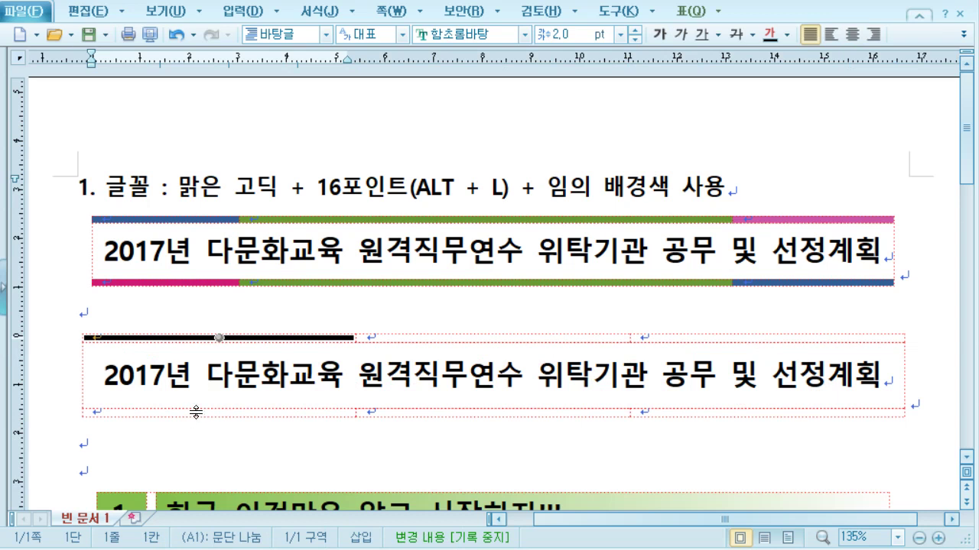
left_click(102, 413)
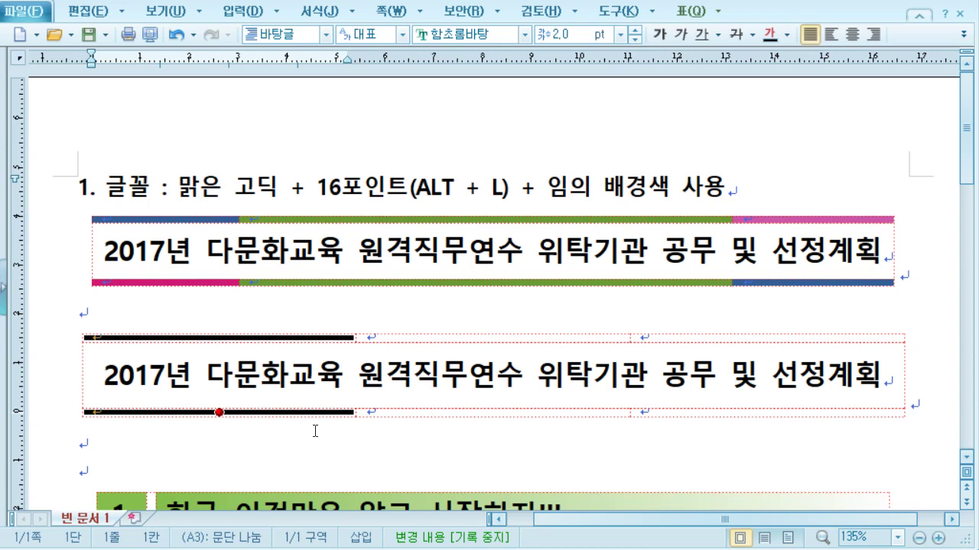
key("alt+Left")
key("alt+Left")
key("alt+Left")
key("alt+Left")
key("alt+Left")
key("alt+Left")
key("alt+Left")
key("alt+Left")
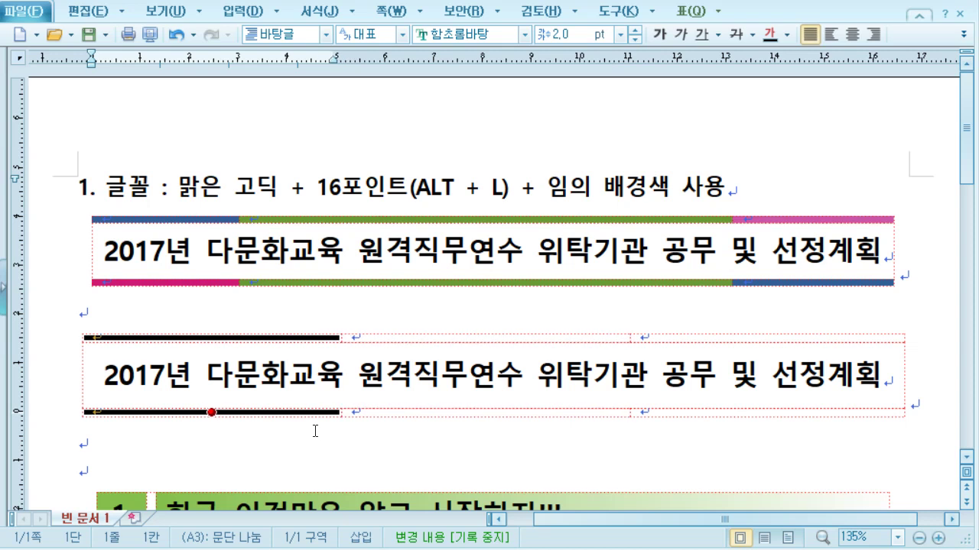
key("alt+Right")
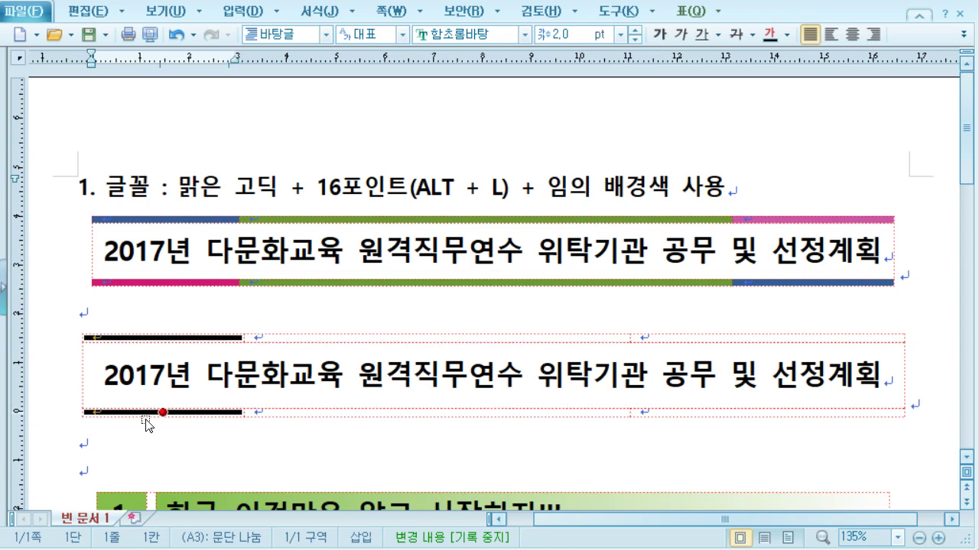
Widen the middle cells of the title table's top and bottom rows to match the sample's green segment, then clear the cell selection.
left_click(574, 338)
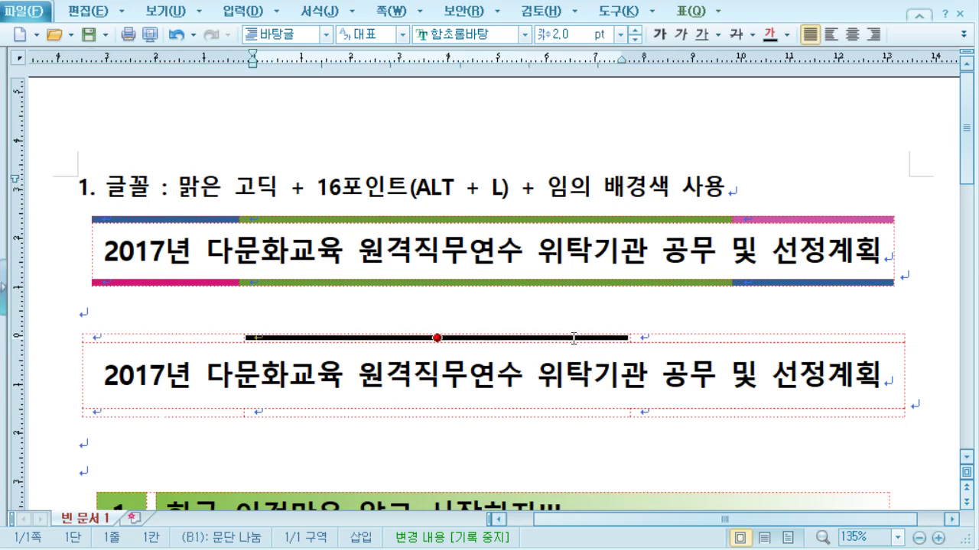
left_click(523, 412)
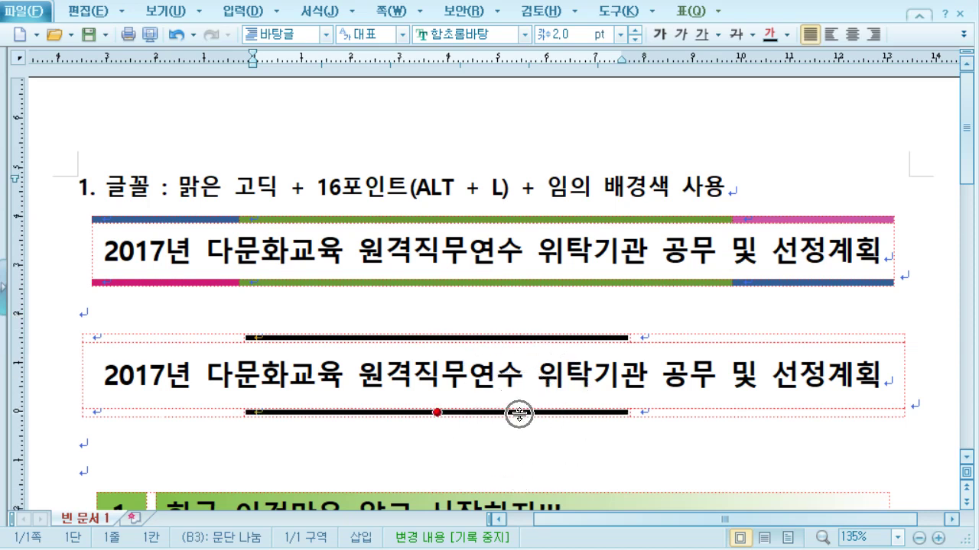
key("alt+Right")
key("alt+Right")
key("alt+Right")
key("alt+Right")
key("alt+Right")
key("alt+Right")
key("alt+Right")
key("alt+Right")
key("alt+Right")
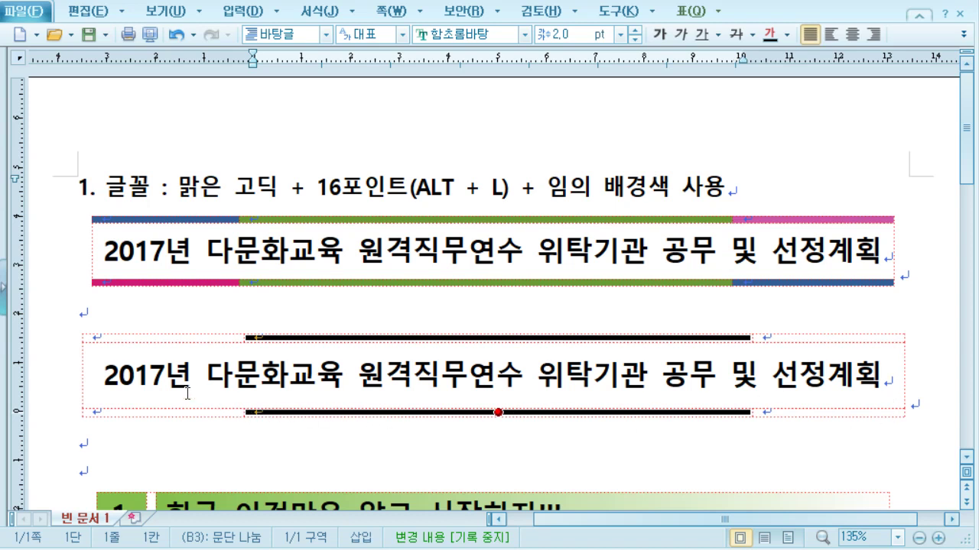
left_click(257, 423)
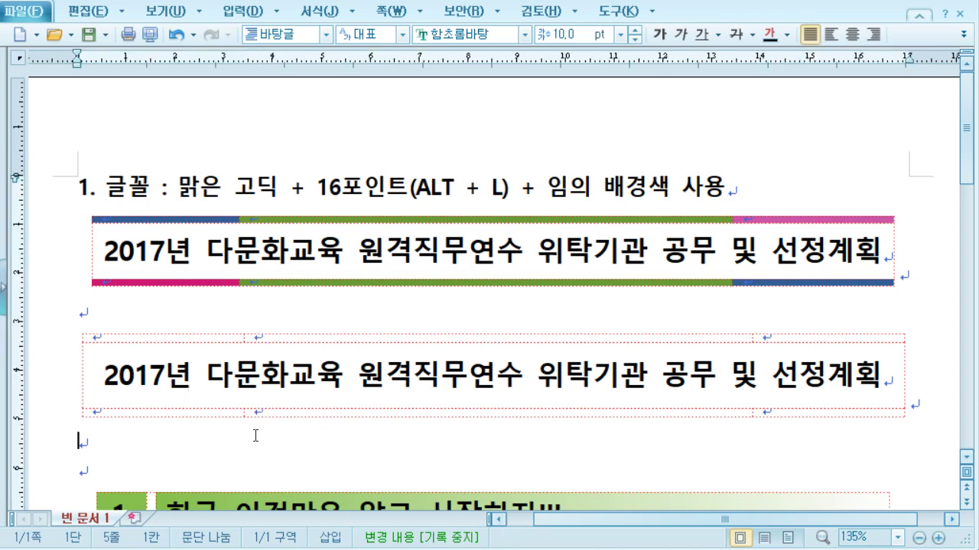
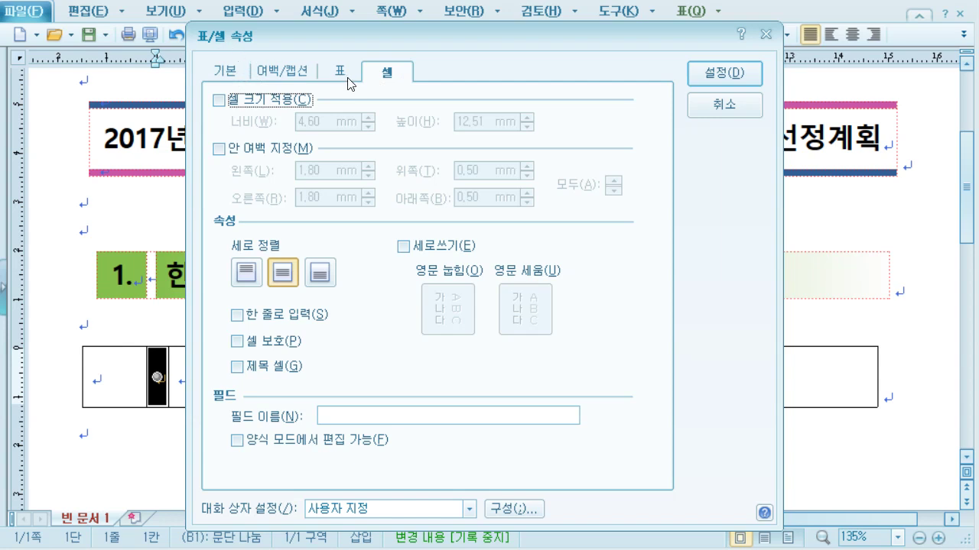
Give the narrow middle cell of the new heading table its own inner margins, with left and right set to 0 mm.
left_click(388, 73)
left_click(267, 154)
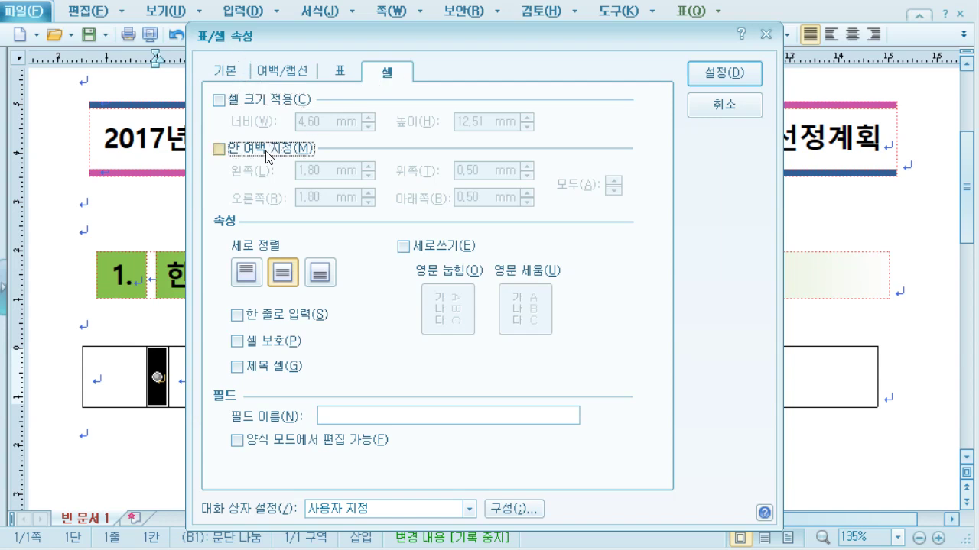
left_click(219, 151)
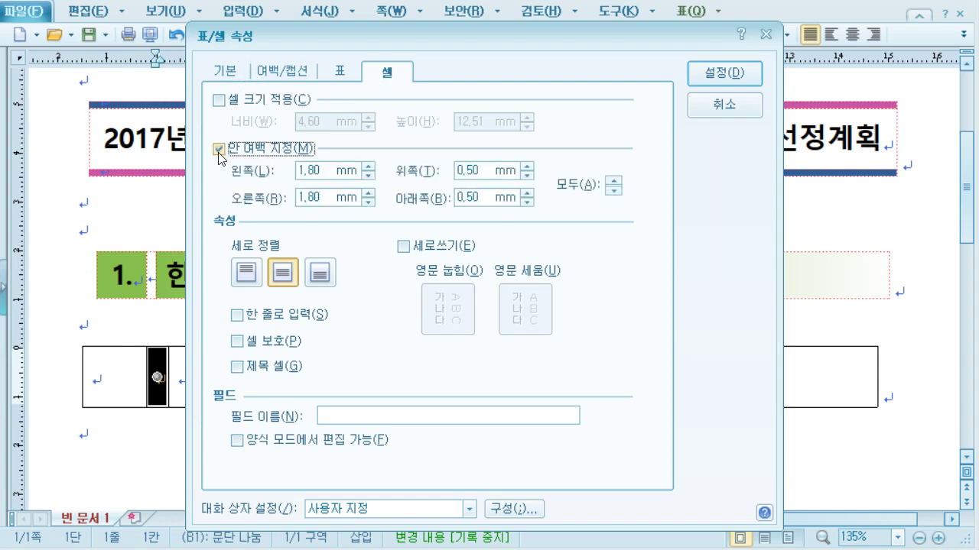
left_click(219, 152)
left_click(219, 153)
left_click_drag(347, 34, 515, 93)
left_click(467, 229)
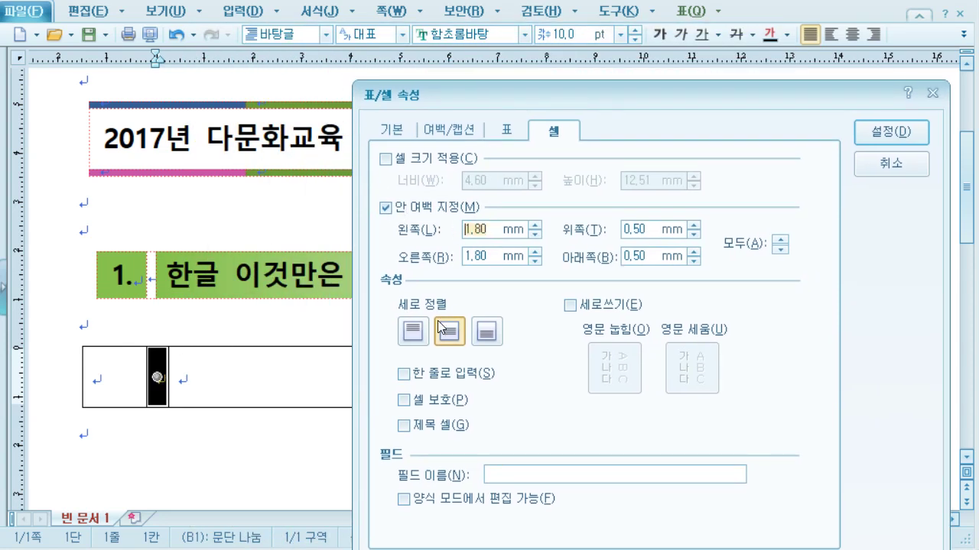
type("0")
key("Tab")
type("0")
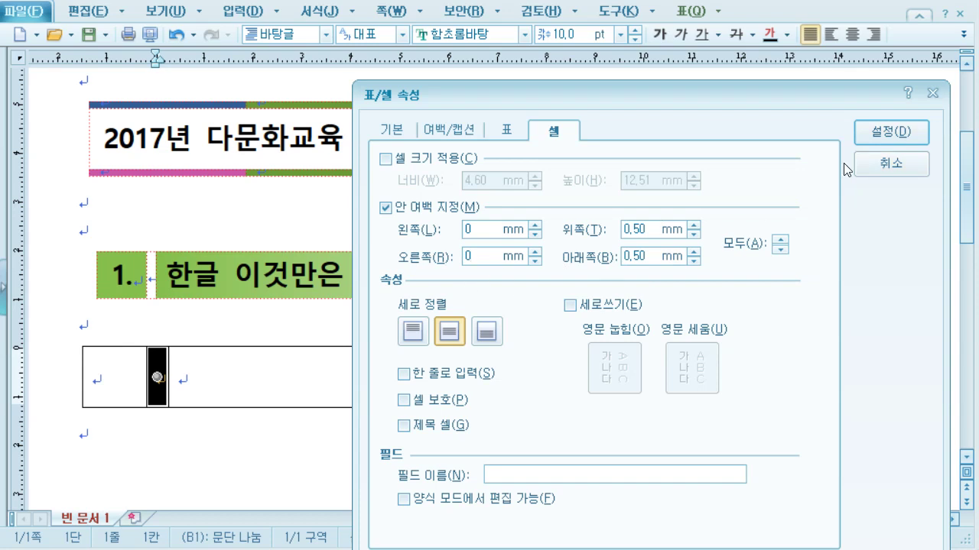
left_click(886, 135)
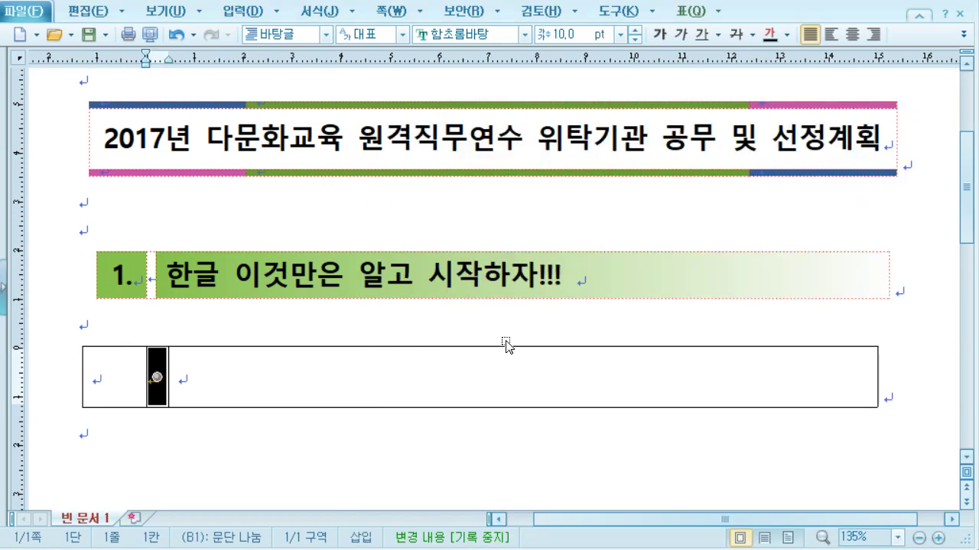
Shrink the heading table's middle cell to the thin gap width used in the sample heading, then clear the selection.
key("ctrl+Left")
key("ctrl+Left")
key("ctrl+Left")
key("ctrl+Left")
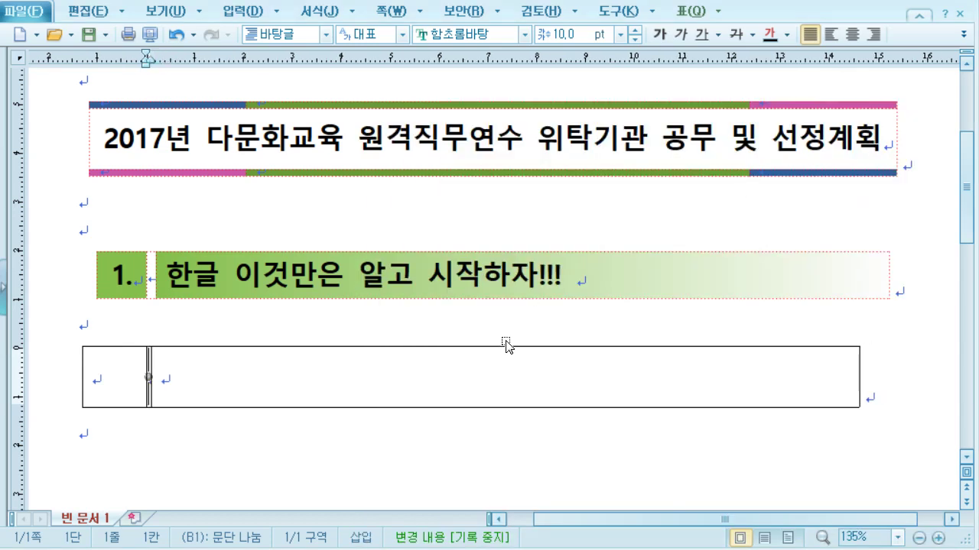
key("ctrl+Right")
key("ctrl+Right")
key("ctrl+Left")
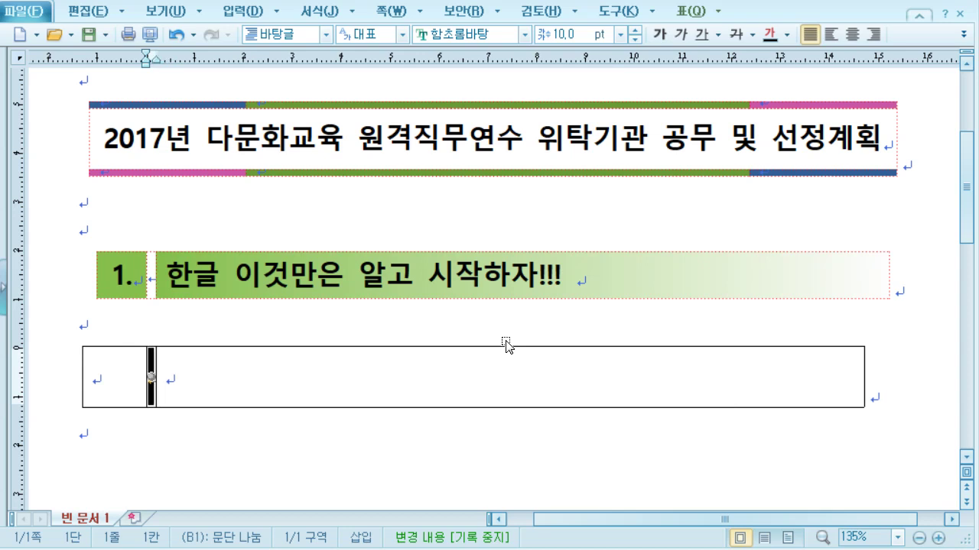
left_click(286, 446)
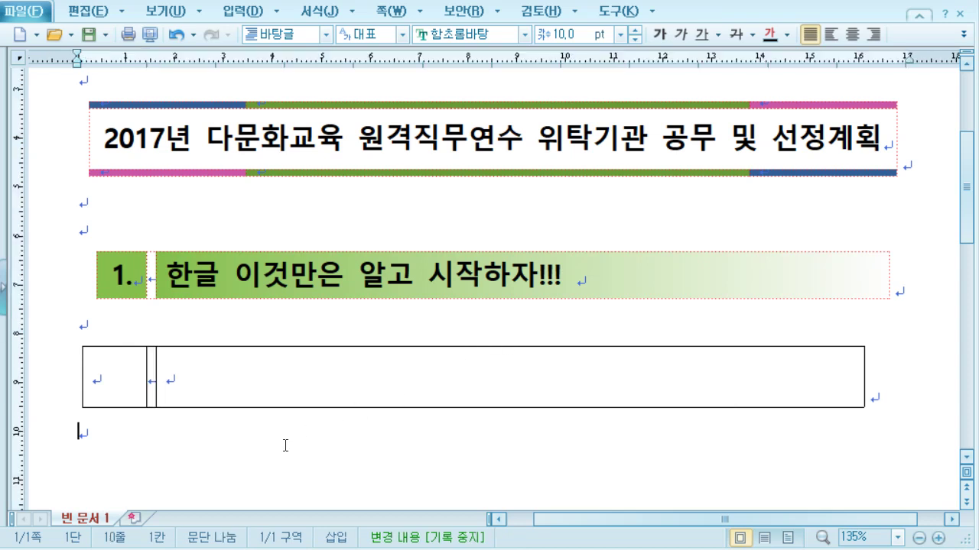
Set all borders of the heading table's three cells to 선 없음 and clear the cell selection.
left_click(196, 388)
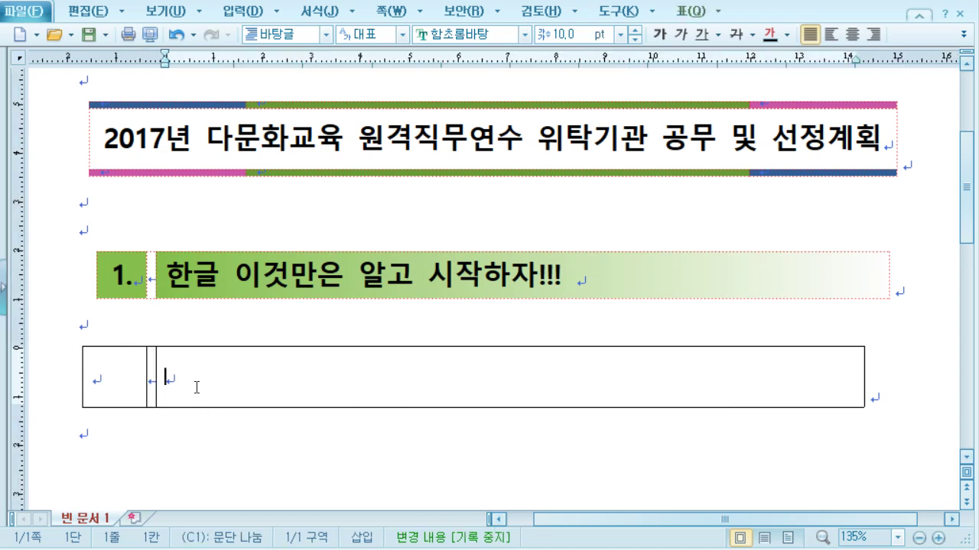
key("F5")
key("F5")
key("F5")
key("l")
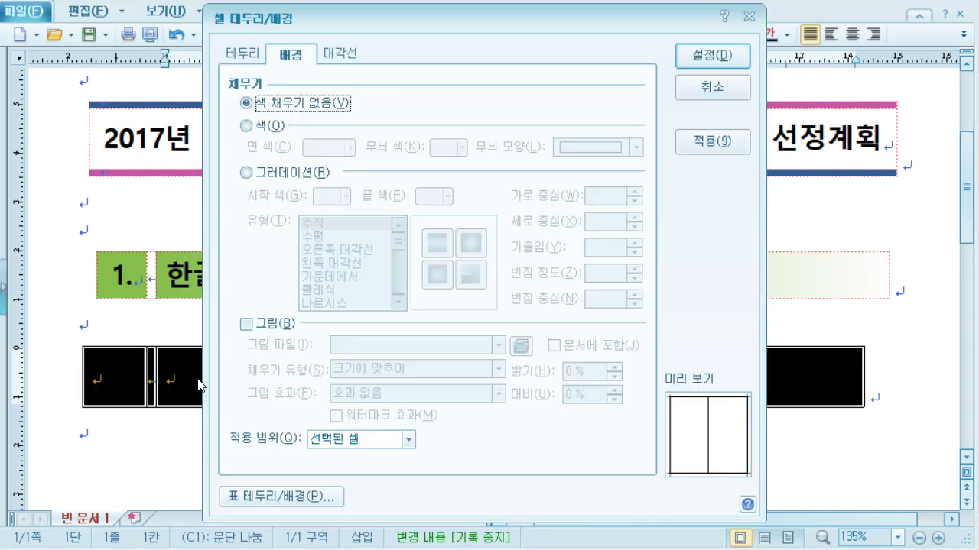
left_click(243, 55)
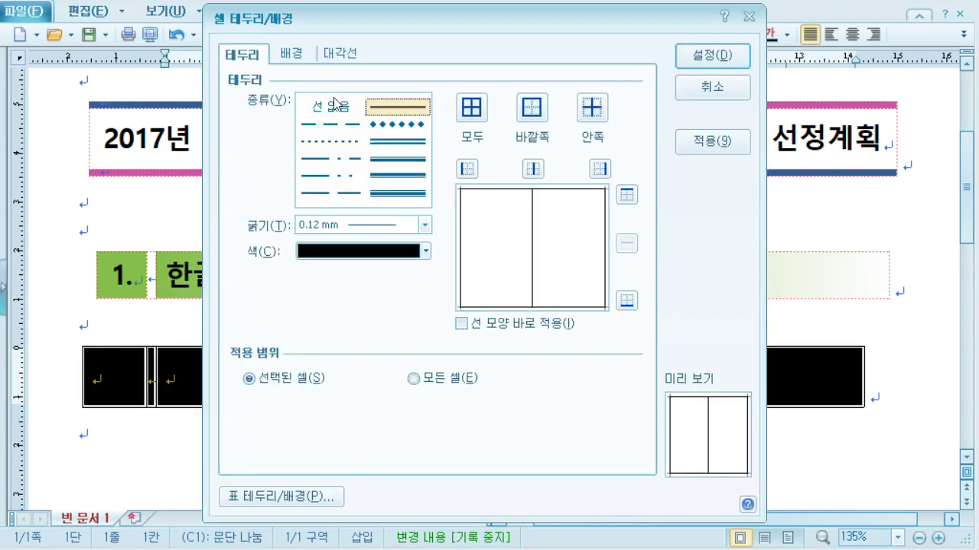
left_click(330, 107)
left_click(472, 107)
key("Return")
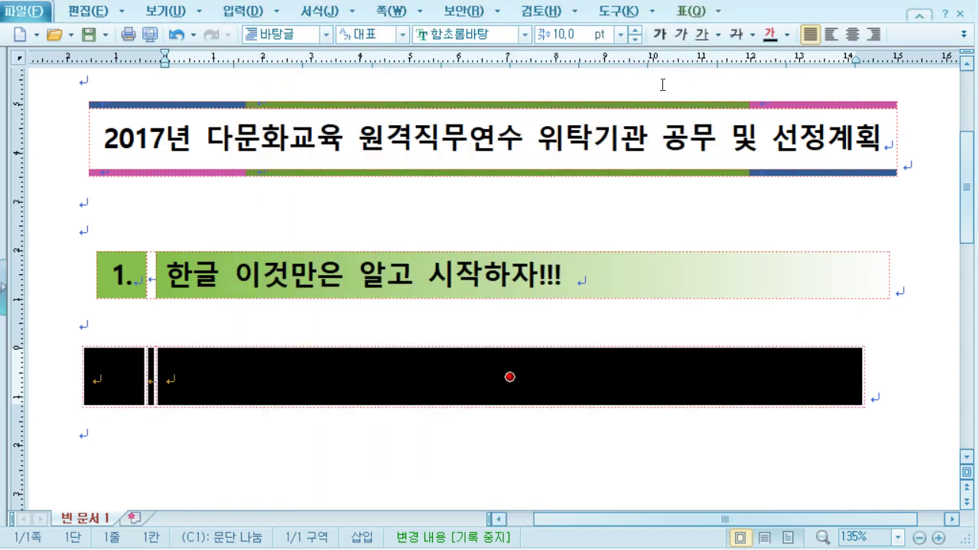
left_click(359, 442)
Enter "1." in the heading table's first cell and "한글 이것만은 알고 시작하자!!!" in its third cell.
left_click(120, 381)
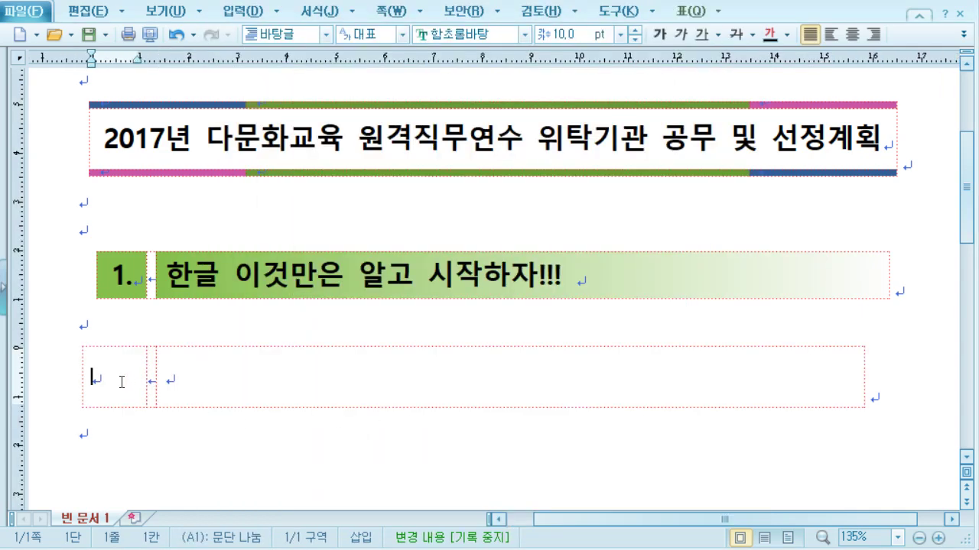
type("1.")
key("Tab")
key("Tab")
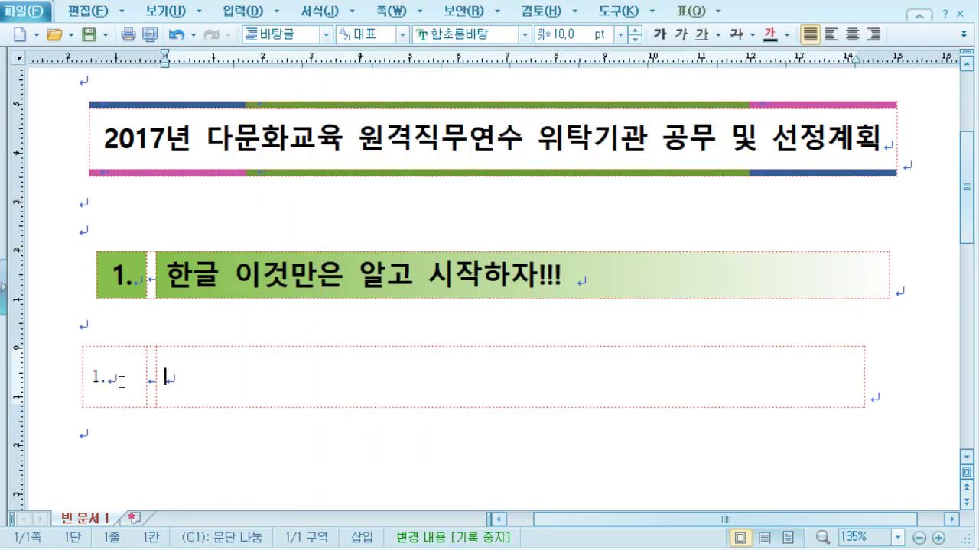
type("한글 ")
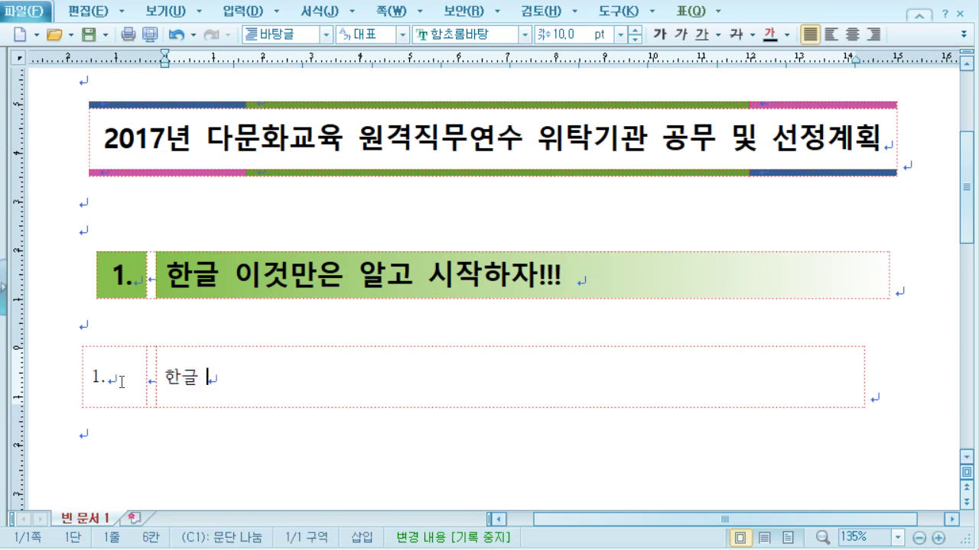
type("이것만은 ")
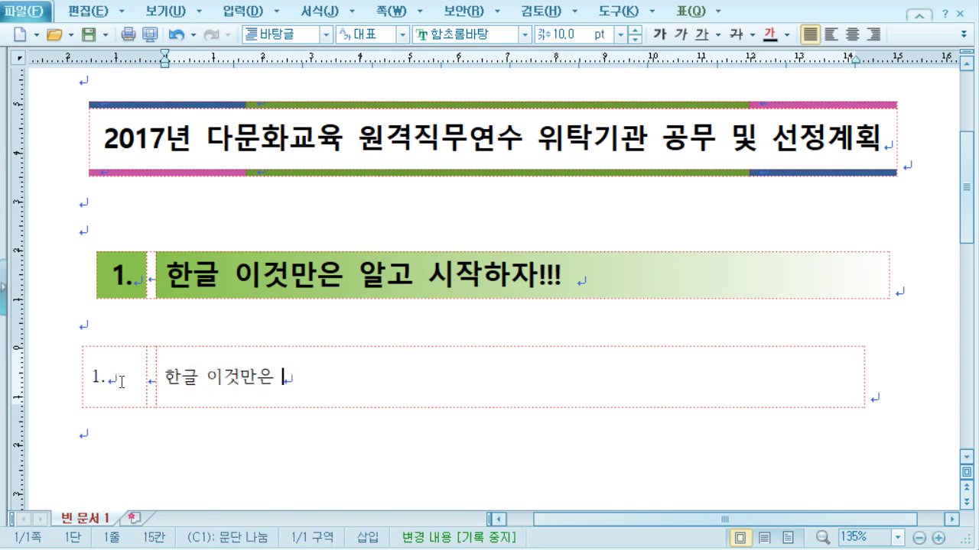
type("알고 시작하자!!!")
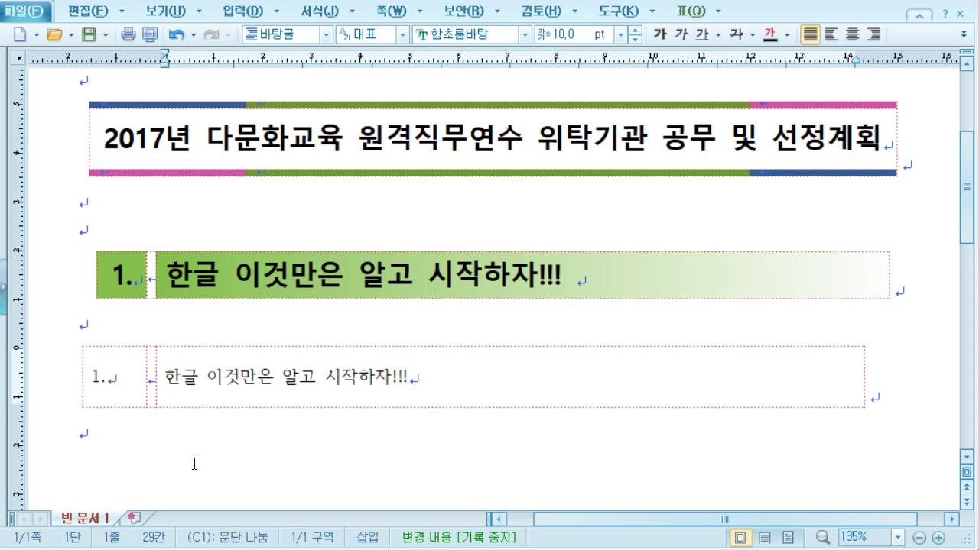
Format the text in the heading table's first and third cells as 16 pt bold 맑은 고딕.
left_click(101, 377)
key("F5")
left_click(509, 378, "shift")
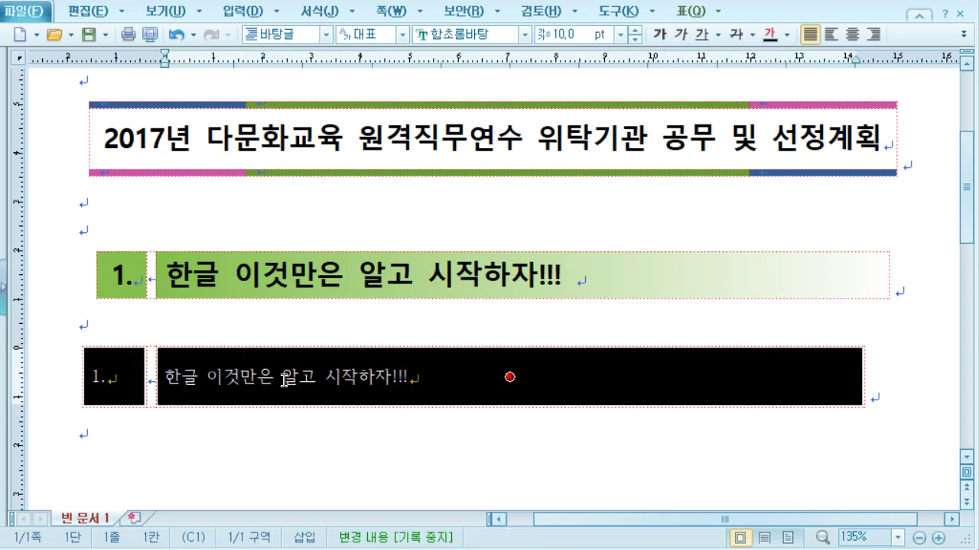
key("alt+l")
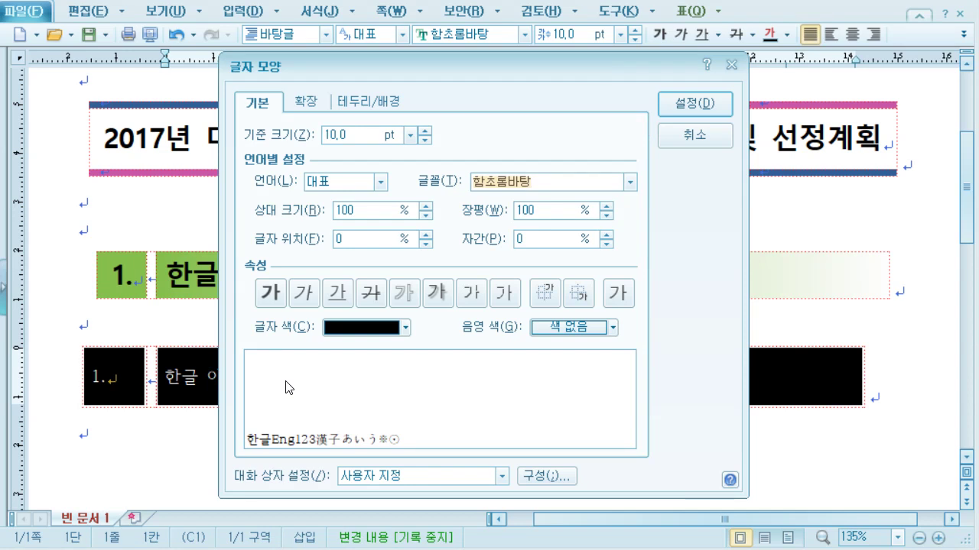
left_click_drag(388, 135, 324, 134)
type("1")
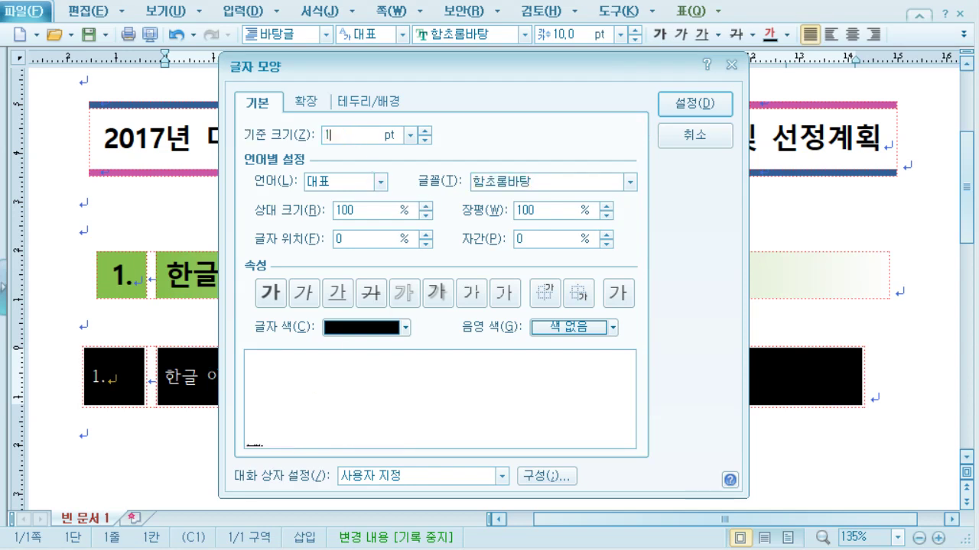
type("6")
key("Tab")
key("Tab")
type("맑은 고딕")
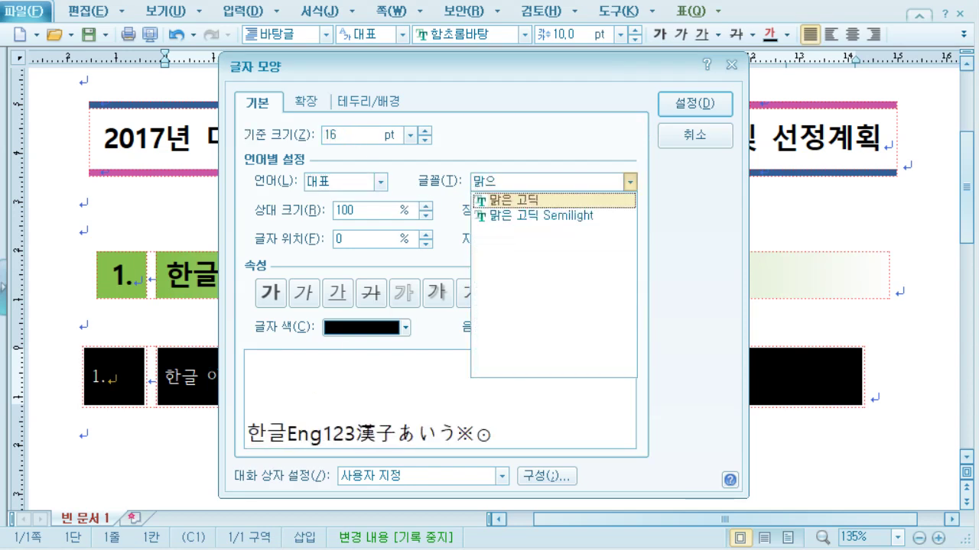
key("Return")
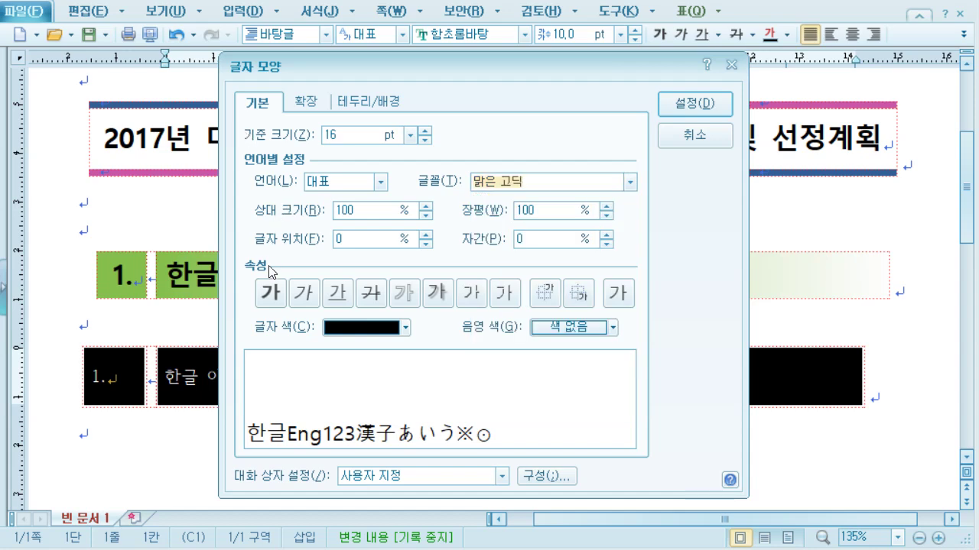
left_click(270, 297)
left_click(707, 124)
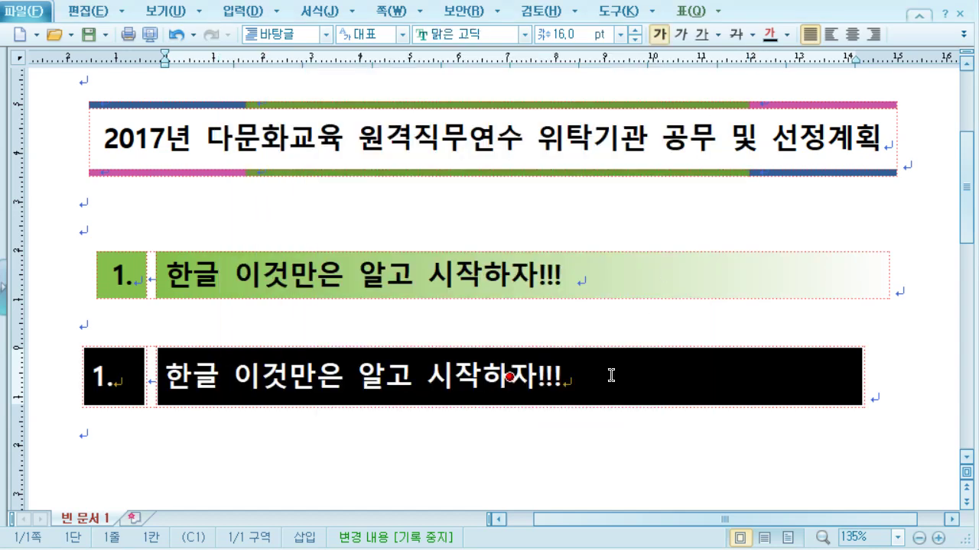
Clear the cell selection and centre the "1." in the lower heading table's first cell.
left_click(564, 443)
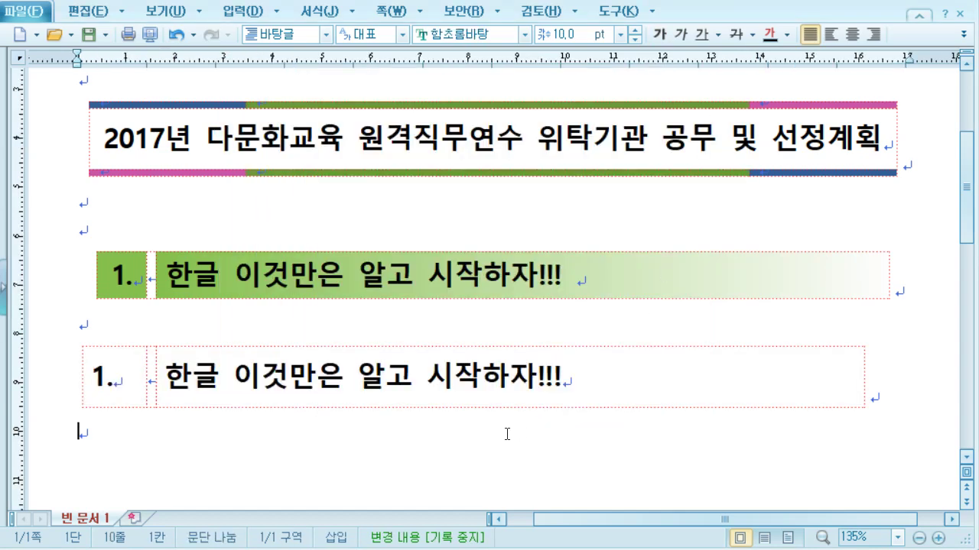
left_click(123, 384)
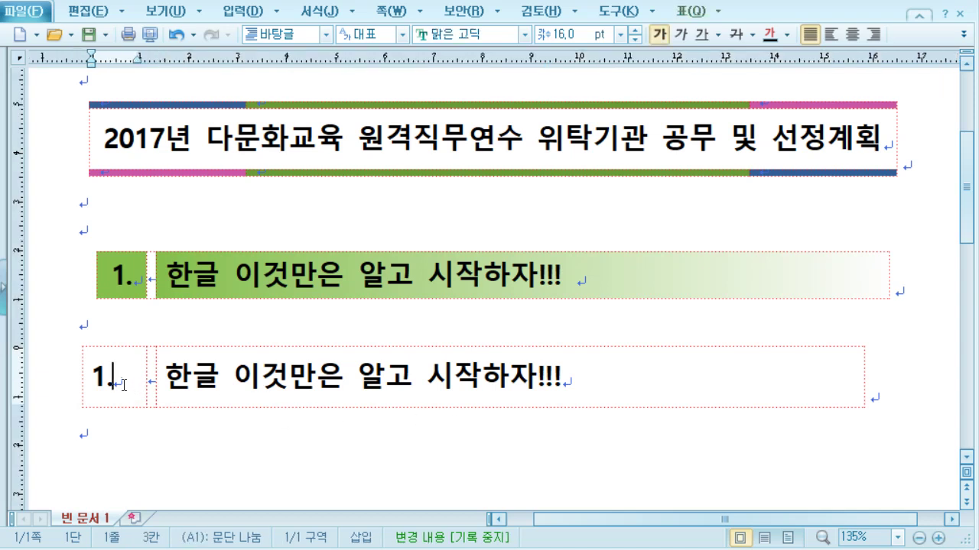
left_click(850, 35)
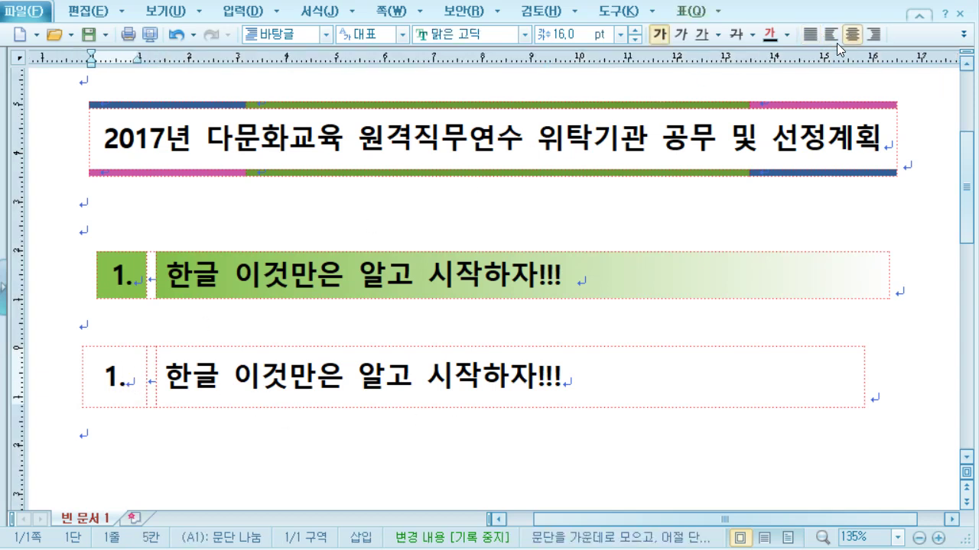
Fill the lower heading table's first cell with solid medium blue and clear the cell selection.
key("F5")
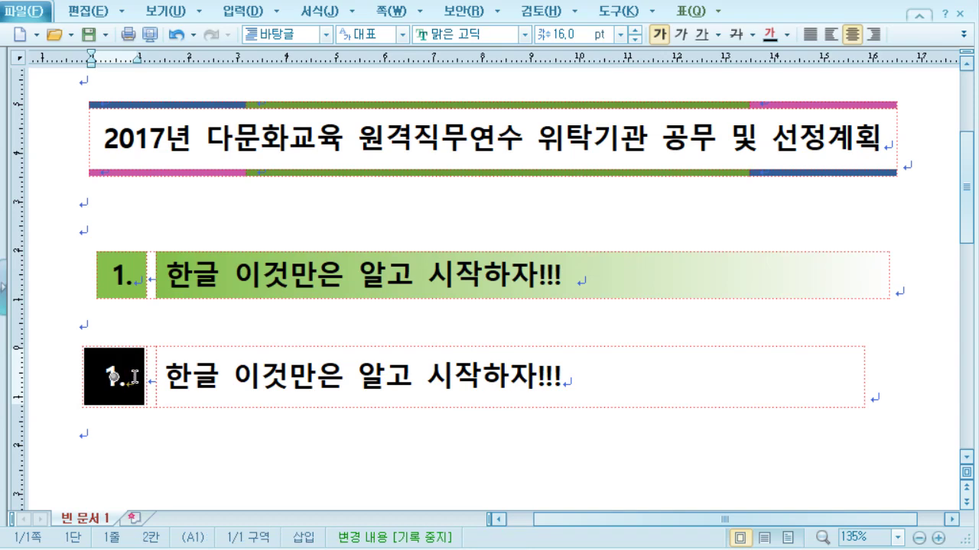
key("l")
left_click(275, 126)
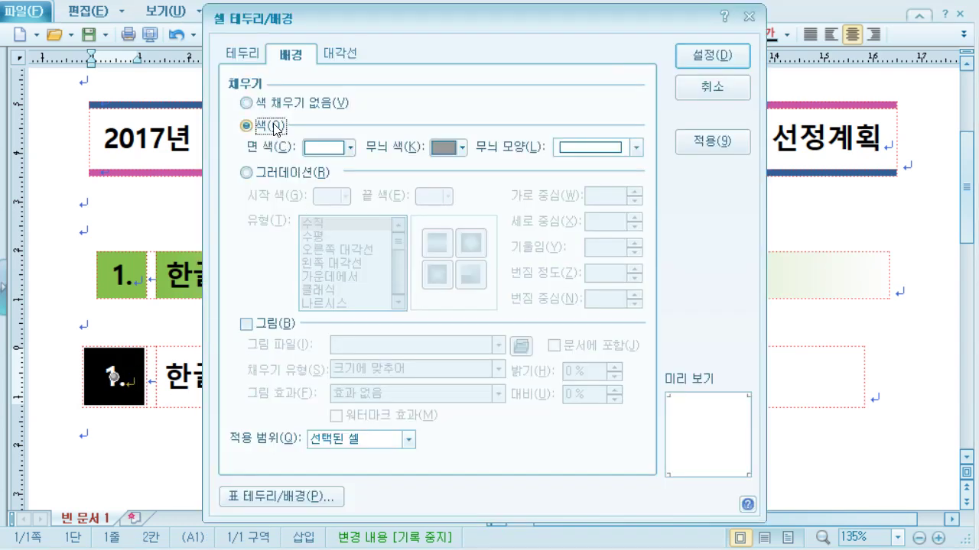
left_click(341, 147)
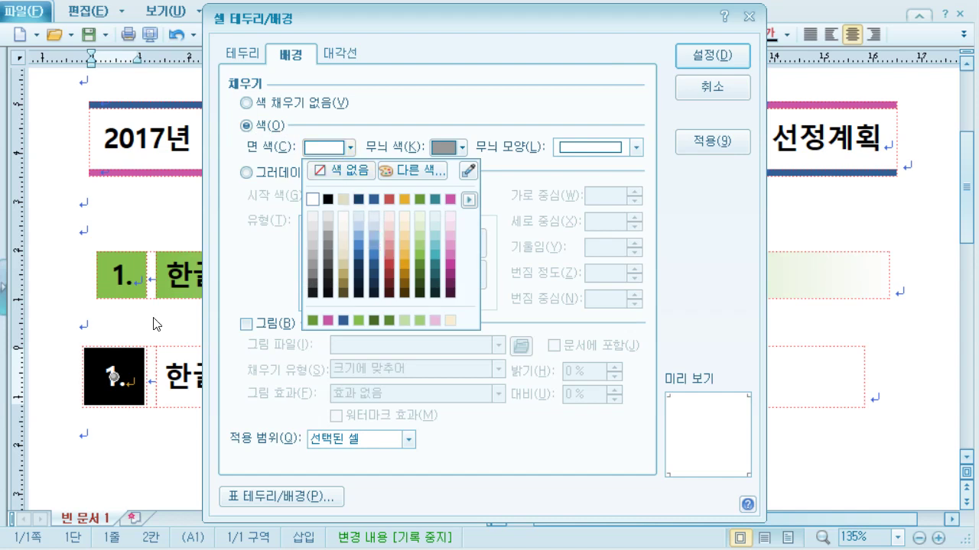
left_click(374, 252)
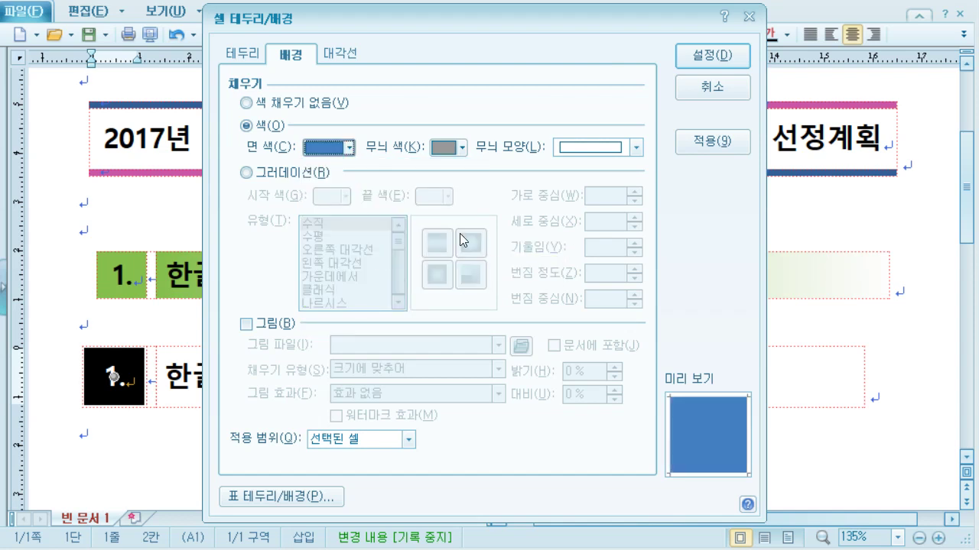
left_click(702, 63)
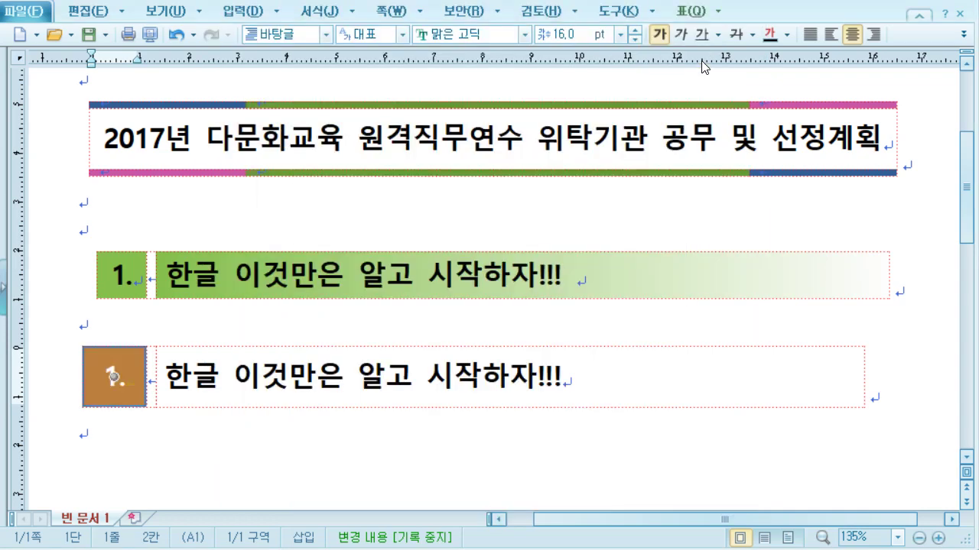
left_click(207, 432)
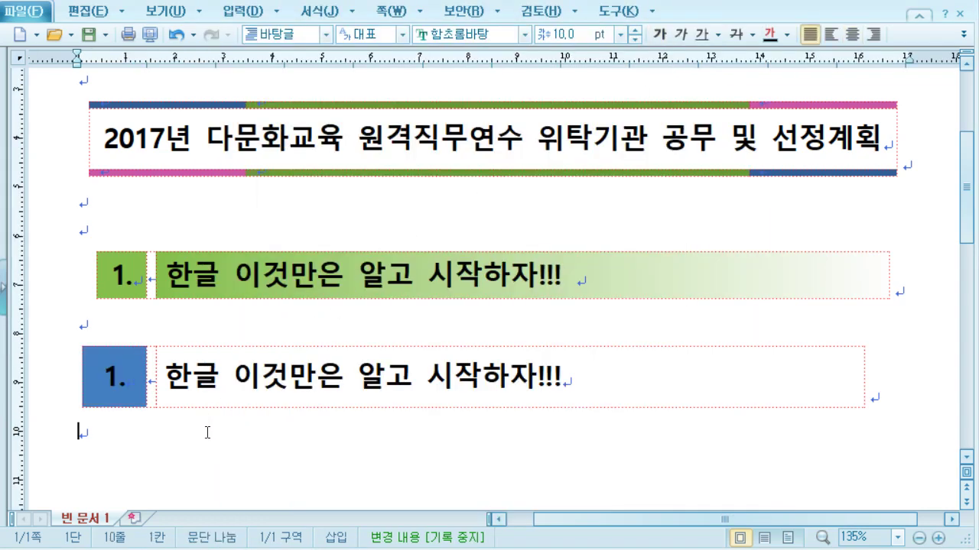
Fill the lower heading table's third cell with a 수직 gradient from medium blue to white, then clear the selection.
left_click(187, 377)
key("F5")
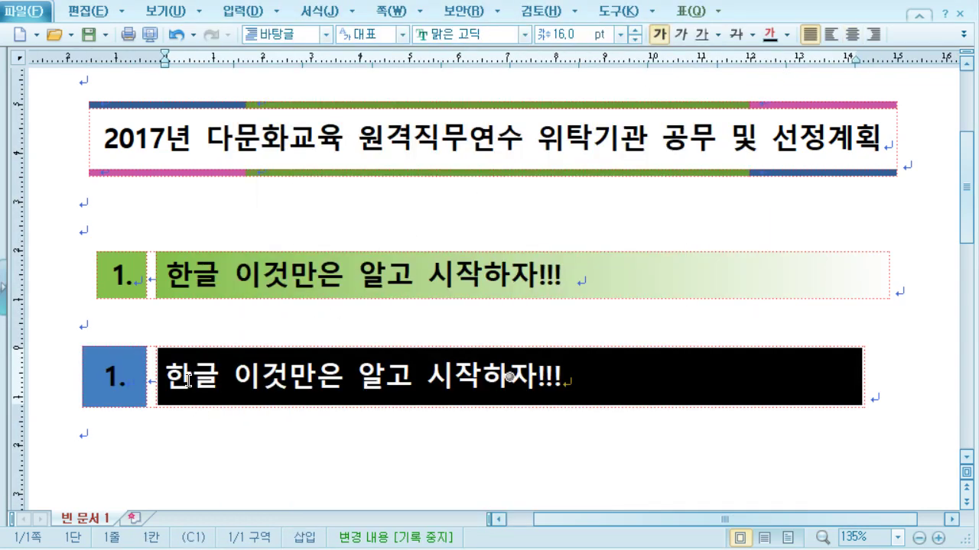
key("c")
left_click(246, 173)
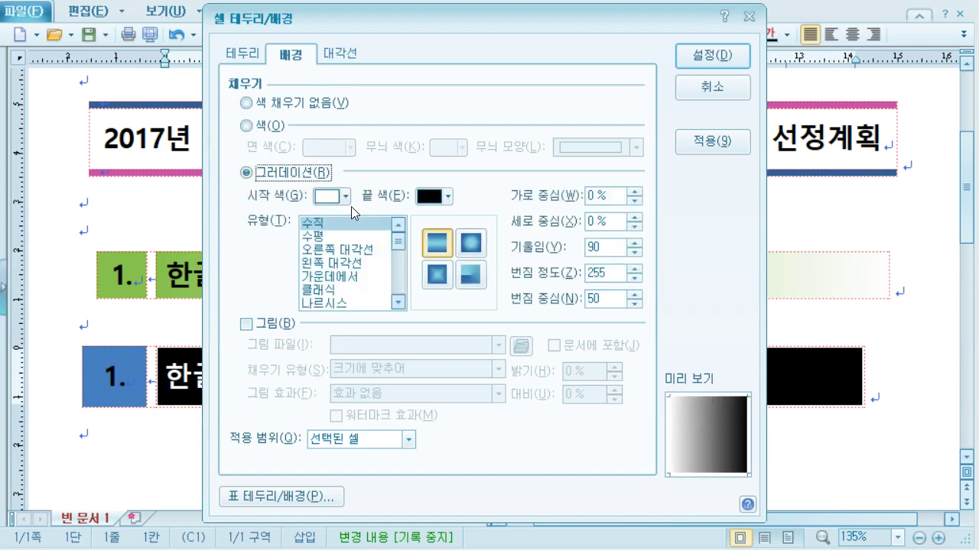
left_click(346, 197)
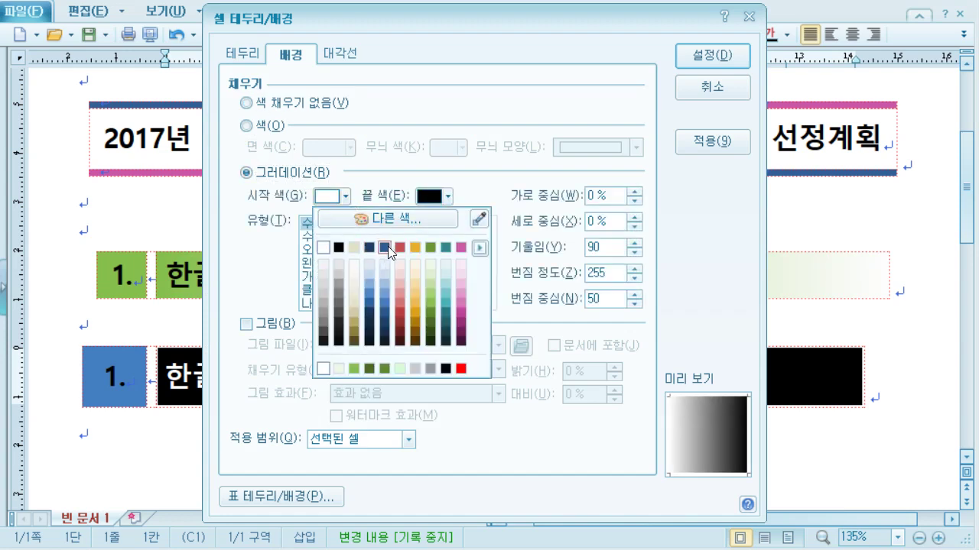
left_click(384, 304)
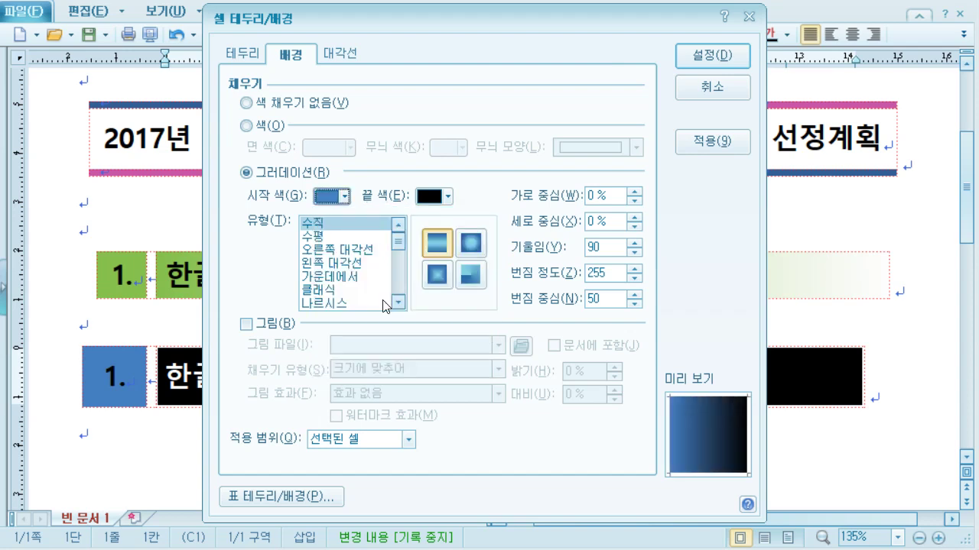
left_click(447, 197)
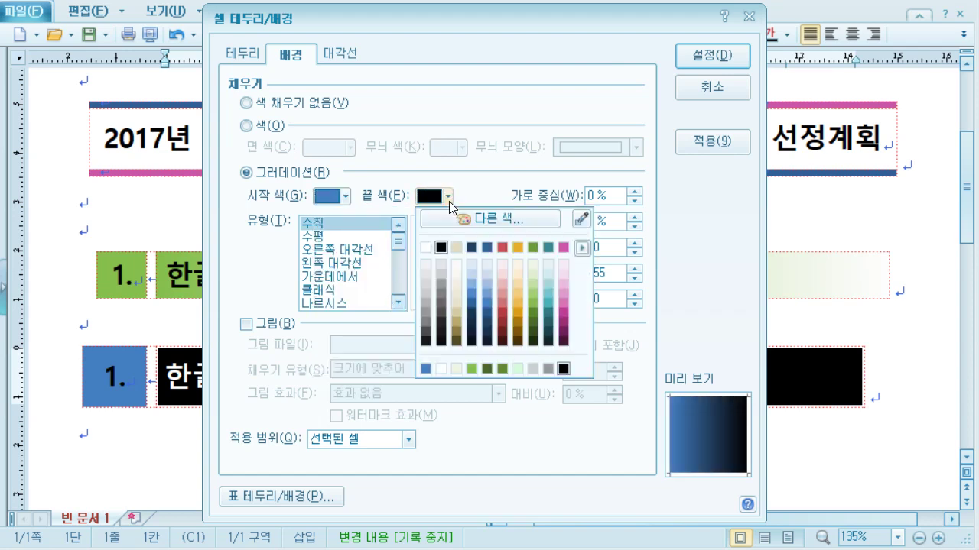
left_click(426, 247)
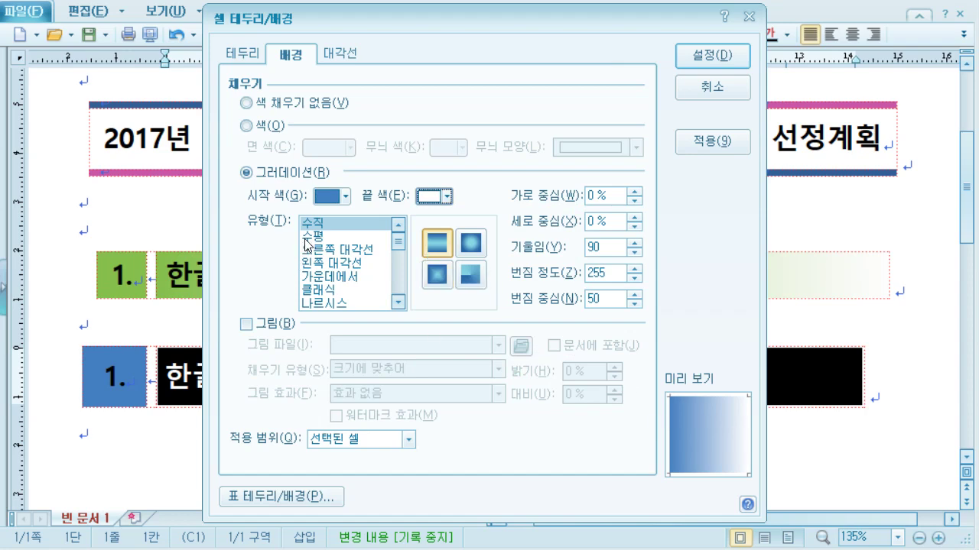
left_click(727, 64)
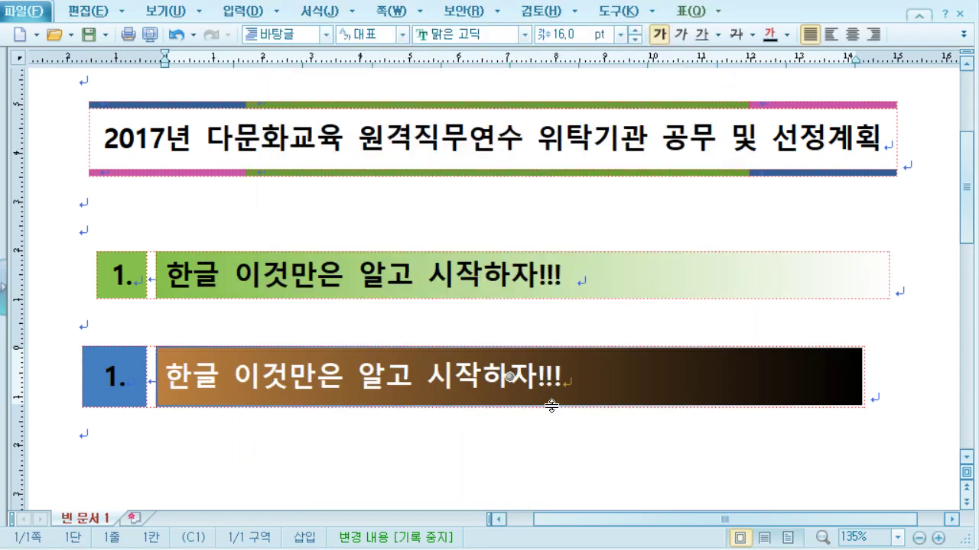
left_click(551, 443)
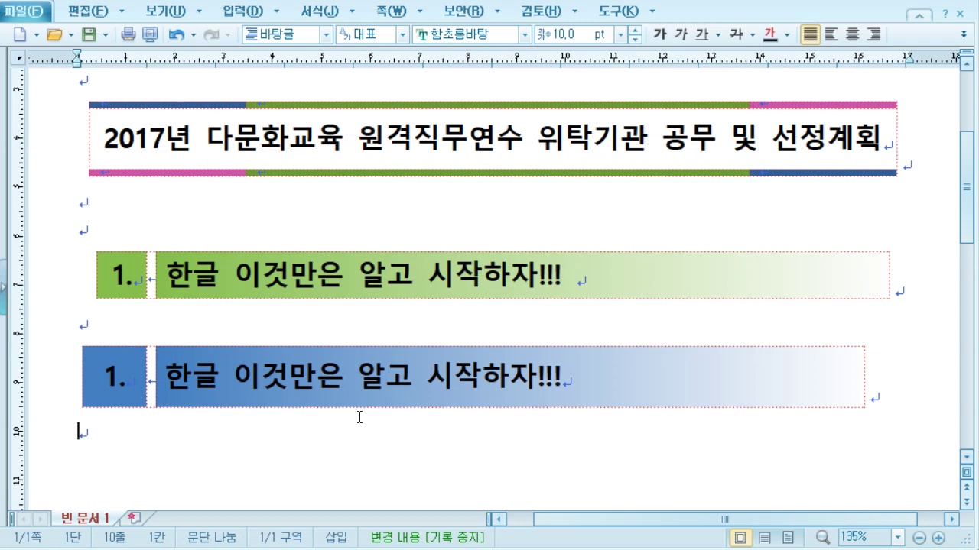
Change the fill of the lower heading table's first cell to solid light green.
left_click(131, 379)
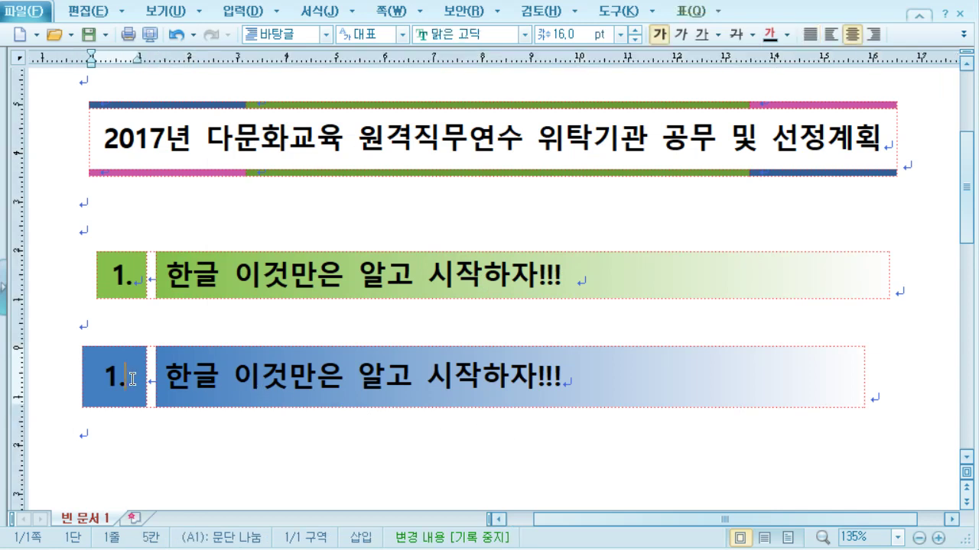
key("F5")
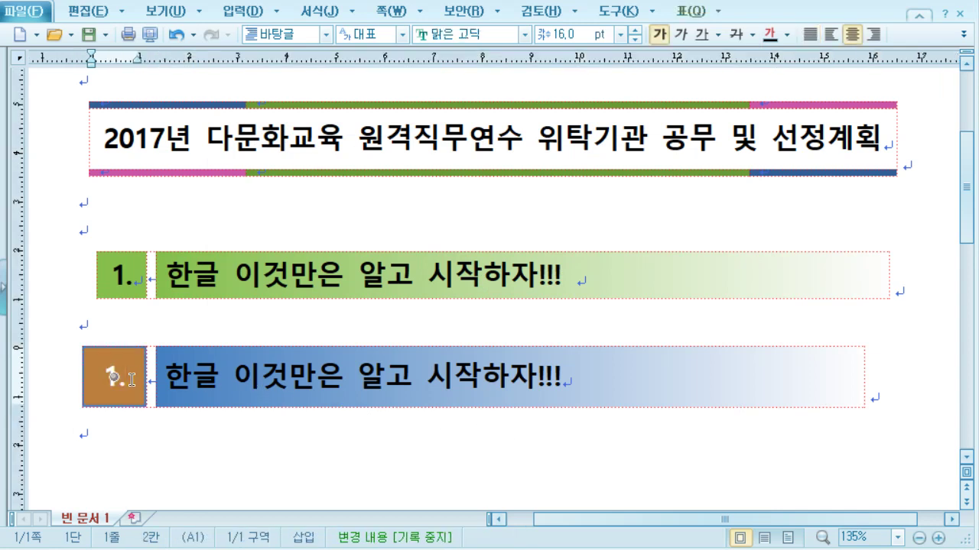
key("c")
left_click(329, 147)
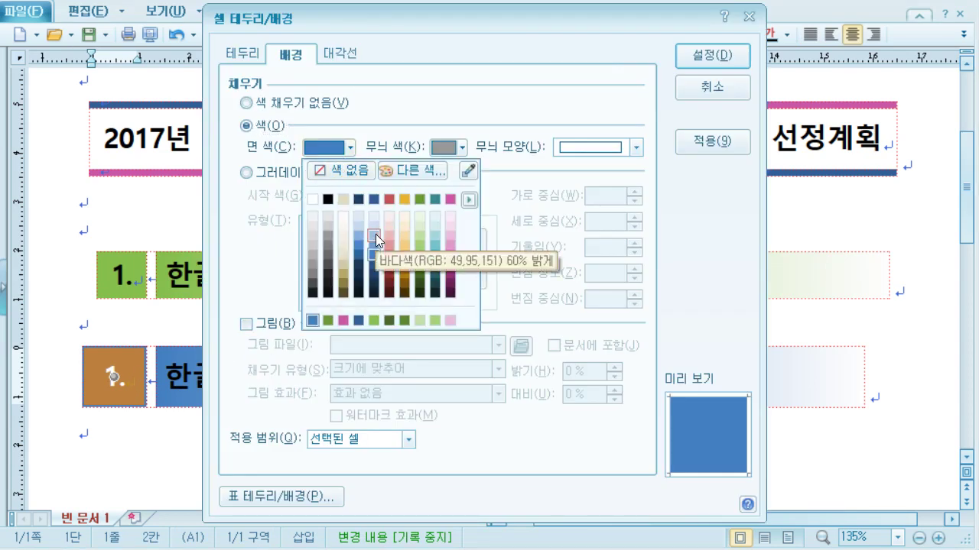
left_click(420, 245)
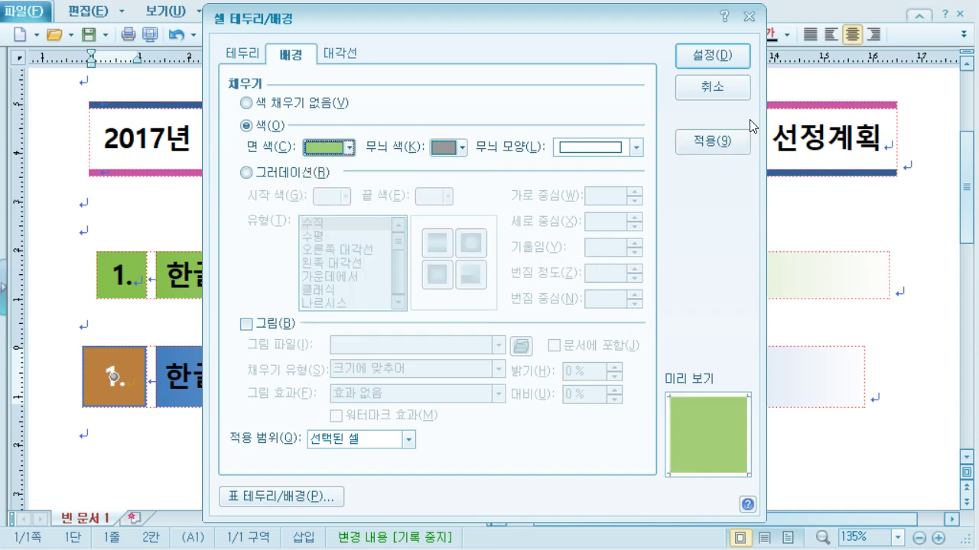
left_click(717, 62)
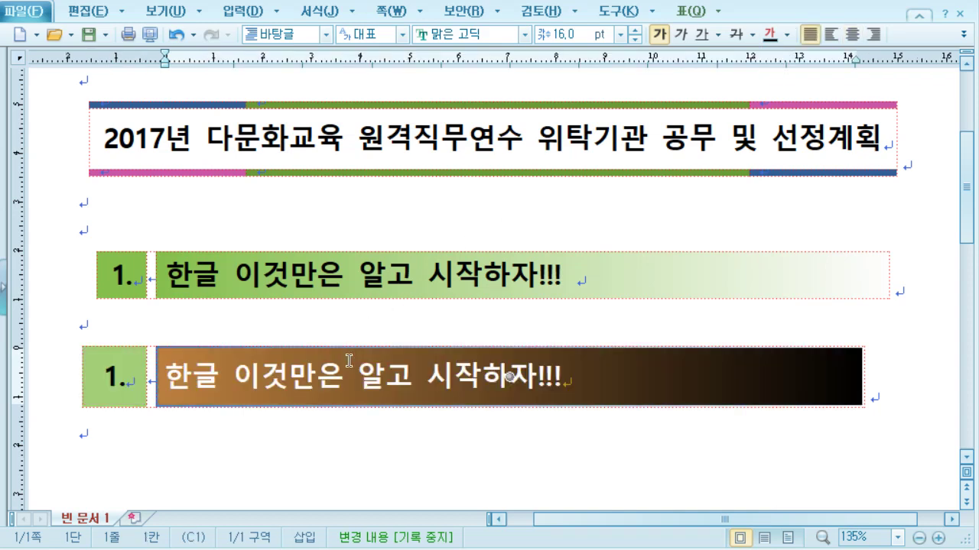
Change the start colour of the third cell's gradient to pale green, then clear the selection.
key("l")
left_click(345, 196)
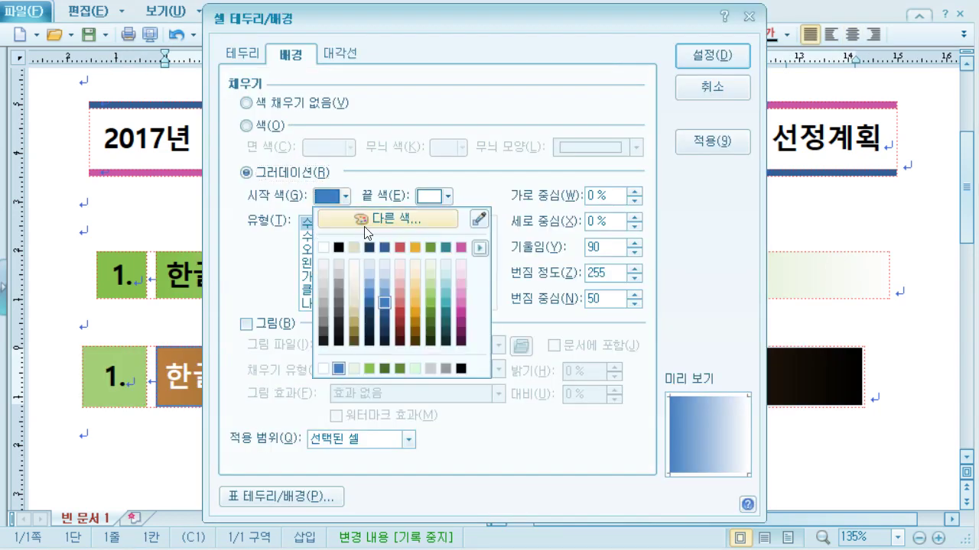
left_click(435, 286)
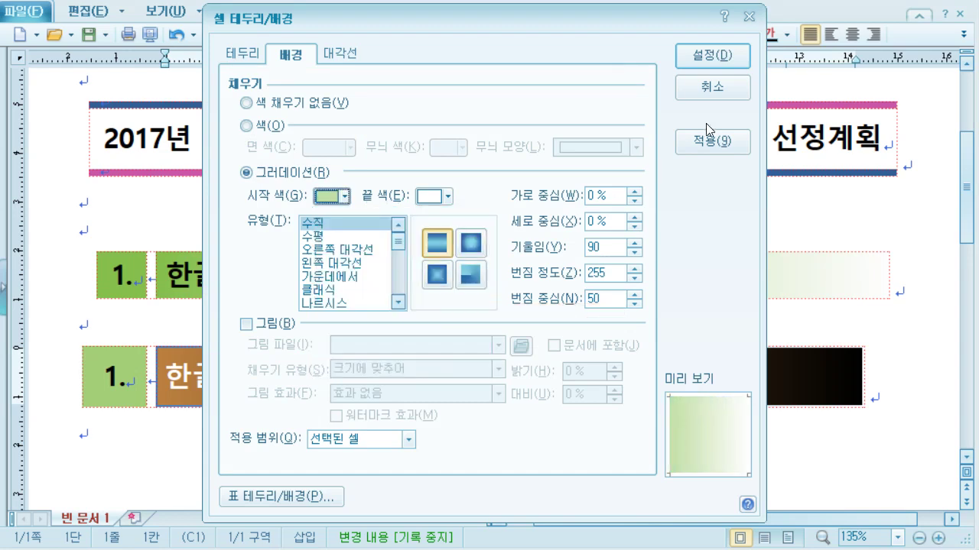
left_click(703, 66)
left_click(546, 434)
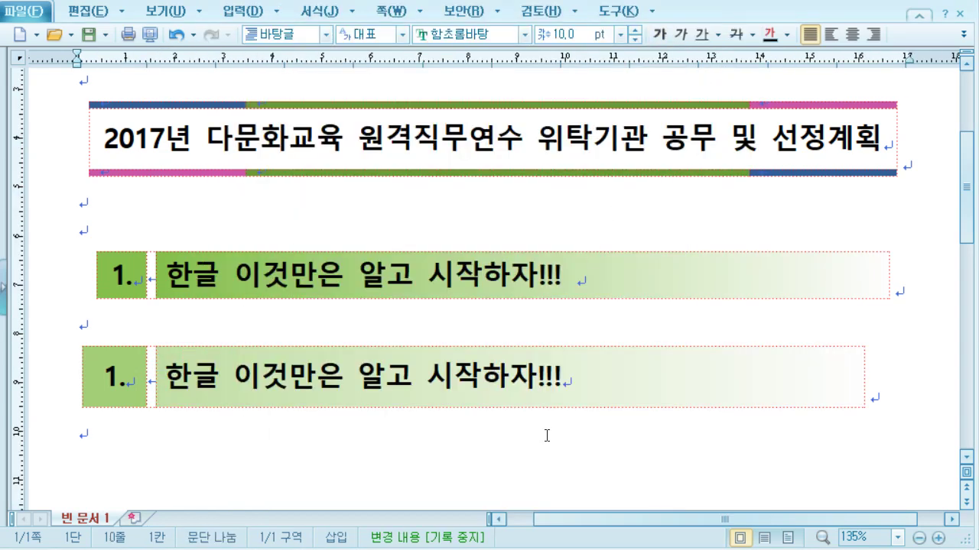
Turn off the 투명 선 display so the borderless tables show no dotted outlines.
left_click(586, 346)
left_click(579, 327)
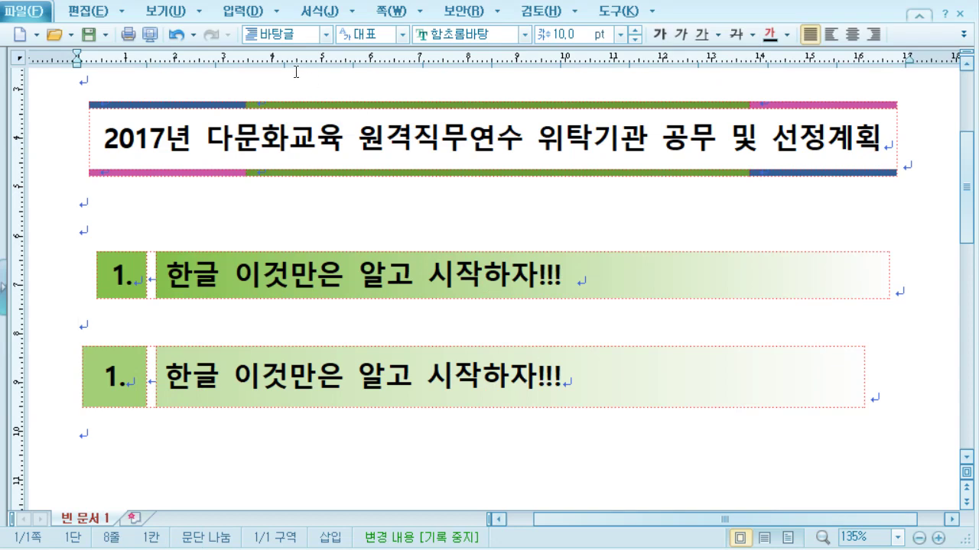
left_click(183, 12)
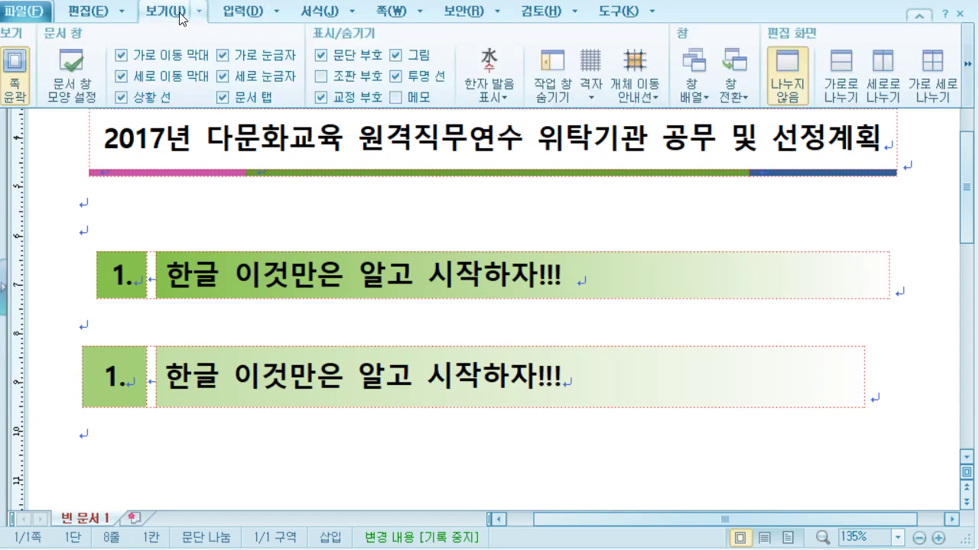
left_click(404, 78)
left_click(413, 437)
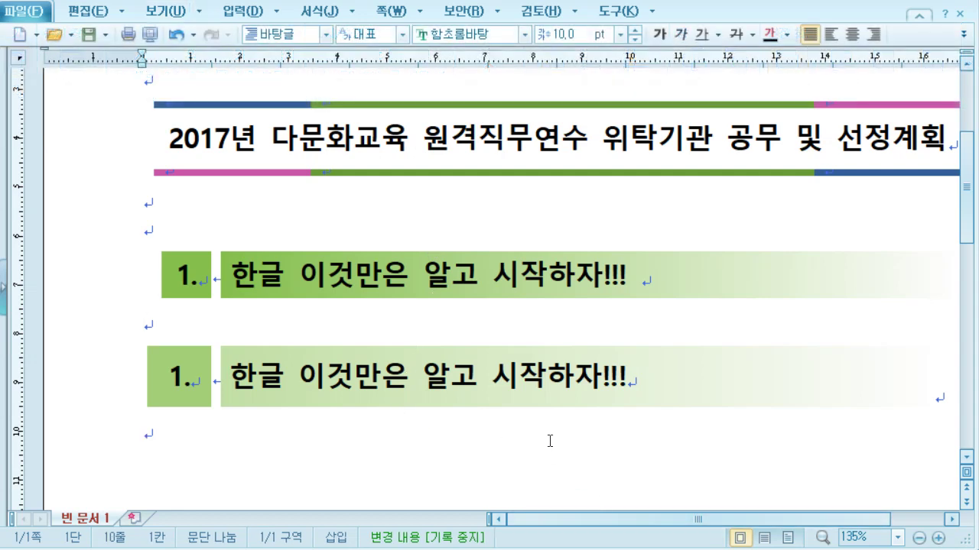
Centre the paragraph that holds the lower heading table.
scroll(549, 441, "down", 2)
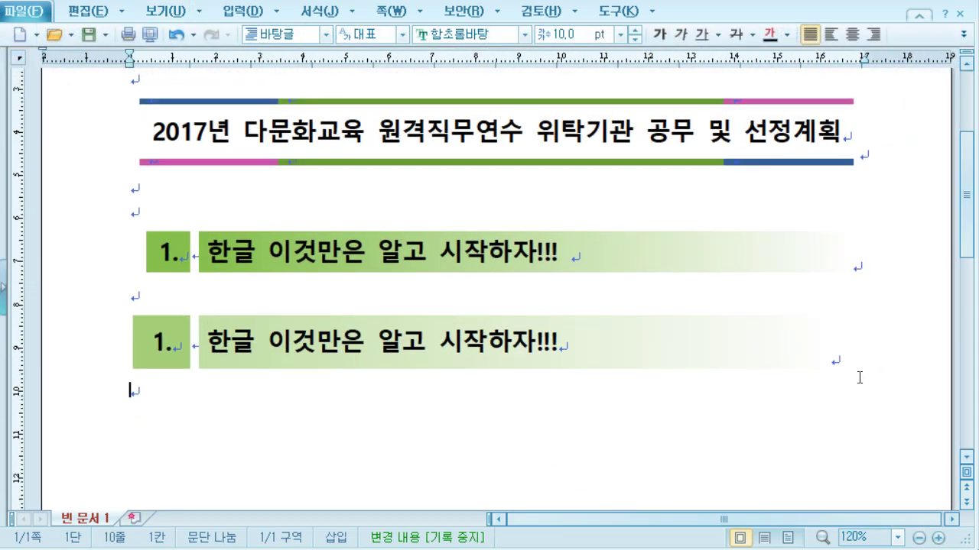
left_click(859, 377)
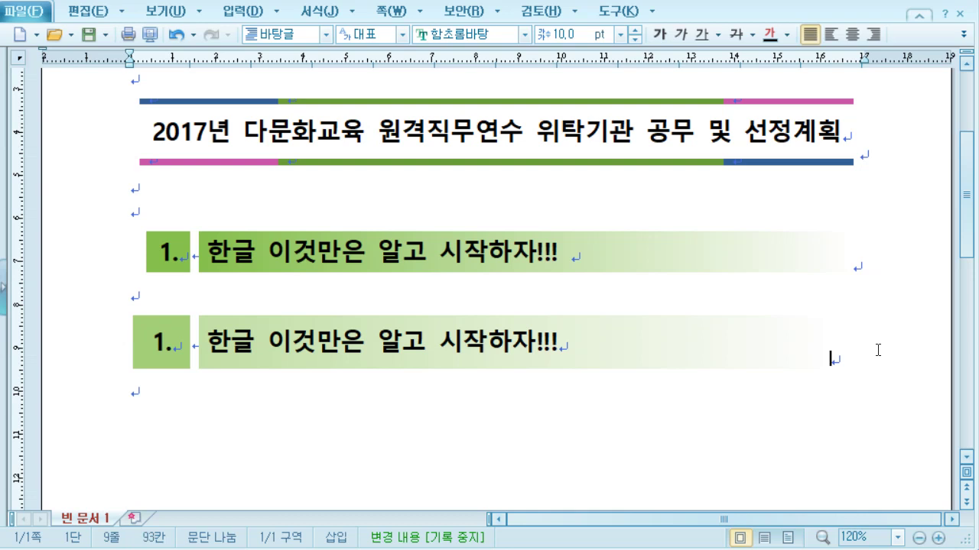
left_click(851, 34)
Widen the lower heading table's third cell slightly towards the sample heading's width, then leave the cell selection.
left_click(313, 342)
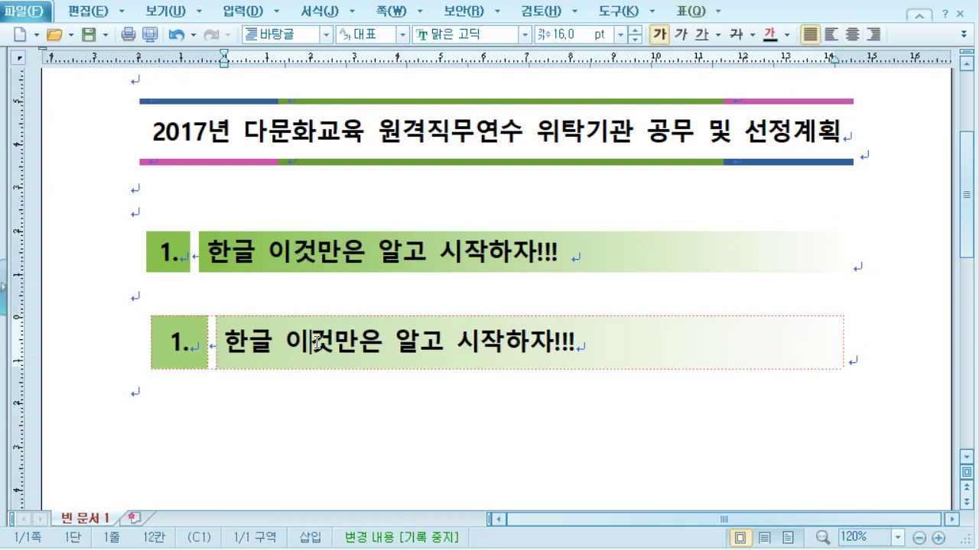
key("F5")
key("ctrl+Right")
key("ctrl+Right")
key("ctrl+Right")
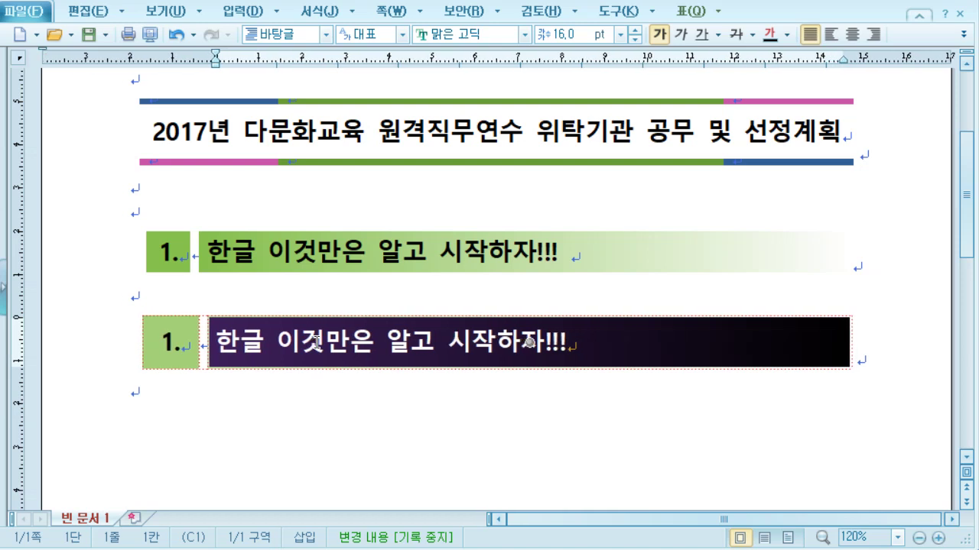
key("Escape")
Reduce the lower heading table's row height slightly and narrow its "1." cell towards the sample heading's proportions.
key("Left")
key("F5")
key("ctrl+Up")
key("ctrl+Up")
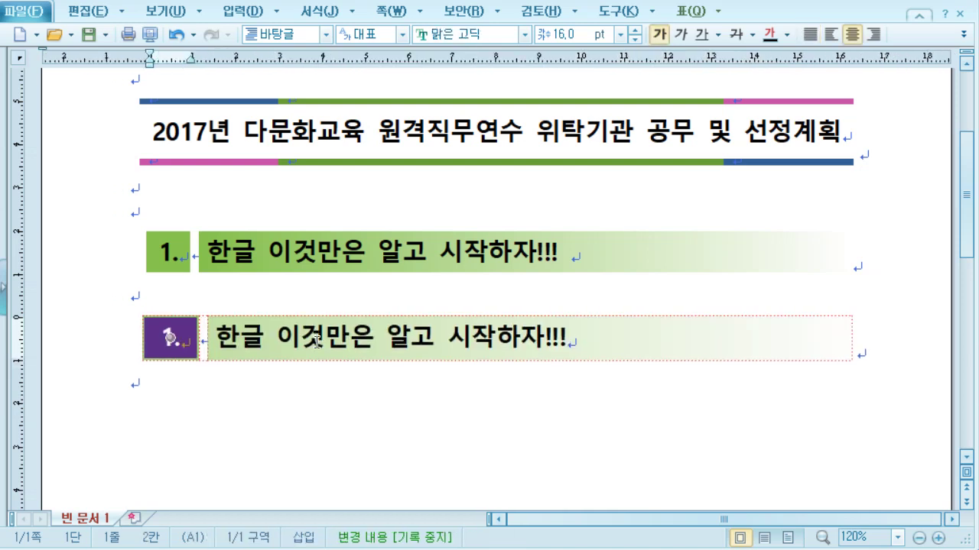
key("ctrl+Down")
key("ctrl+Left")
key("ctrl+Left")
key("ctrl+Right")
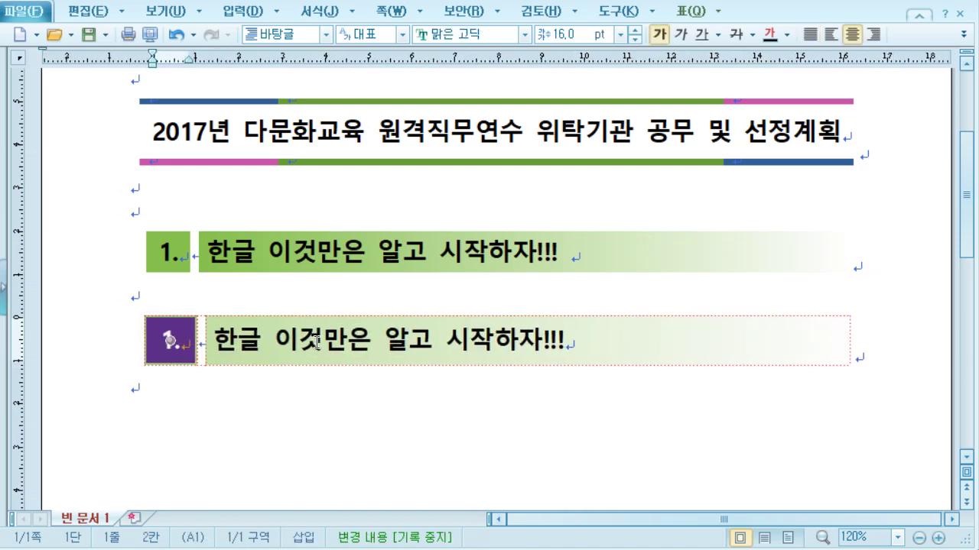
key("ctrl+Left")
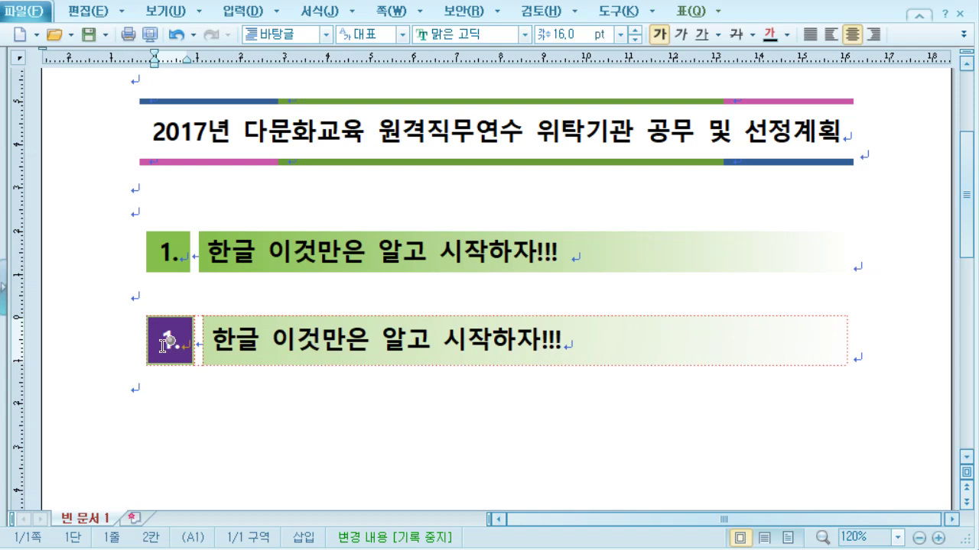
Give the lower heading table's "1." cell solid 0.3 mm lines on its bottom and right borders.
left_click(222, 383)
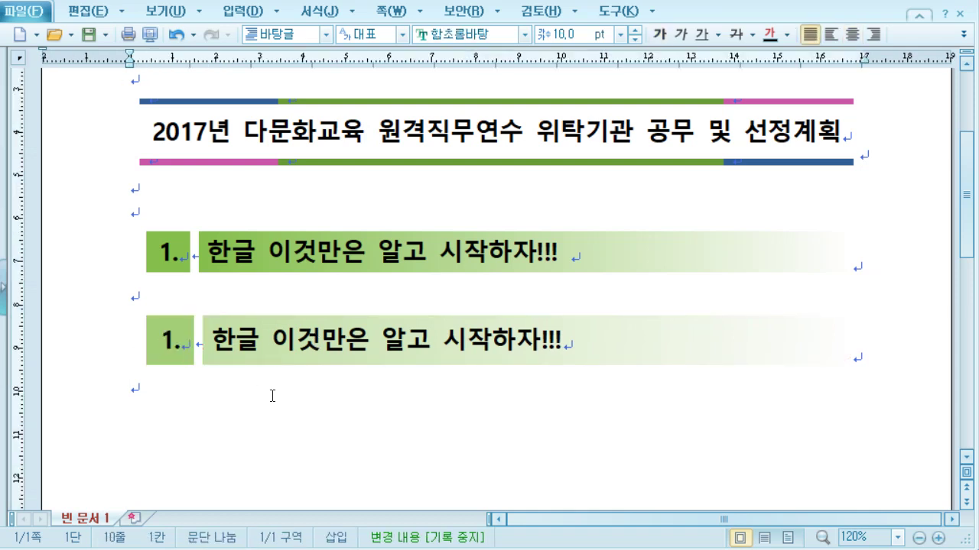
left_click(189, 343)
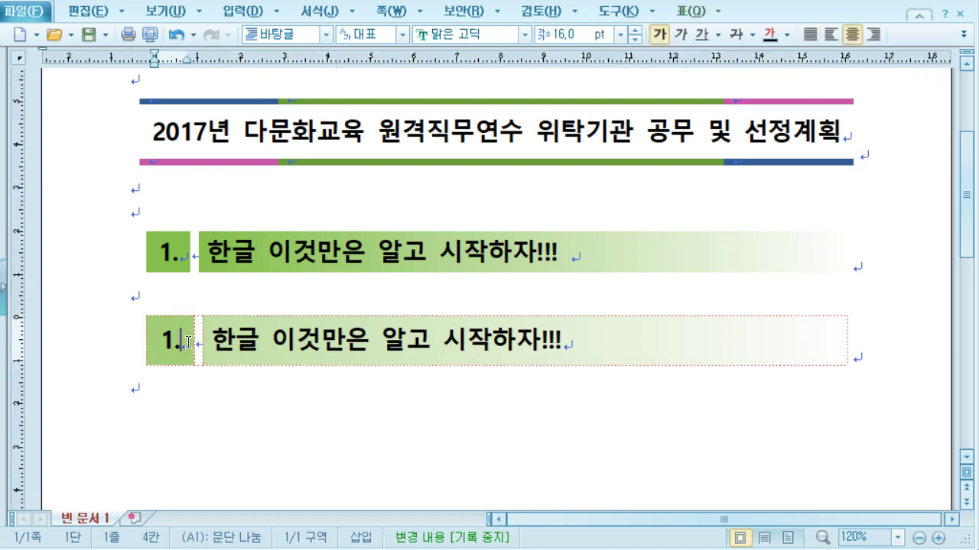
key("F5")
key("l")
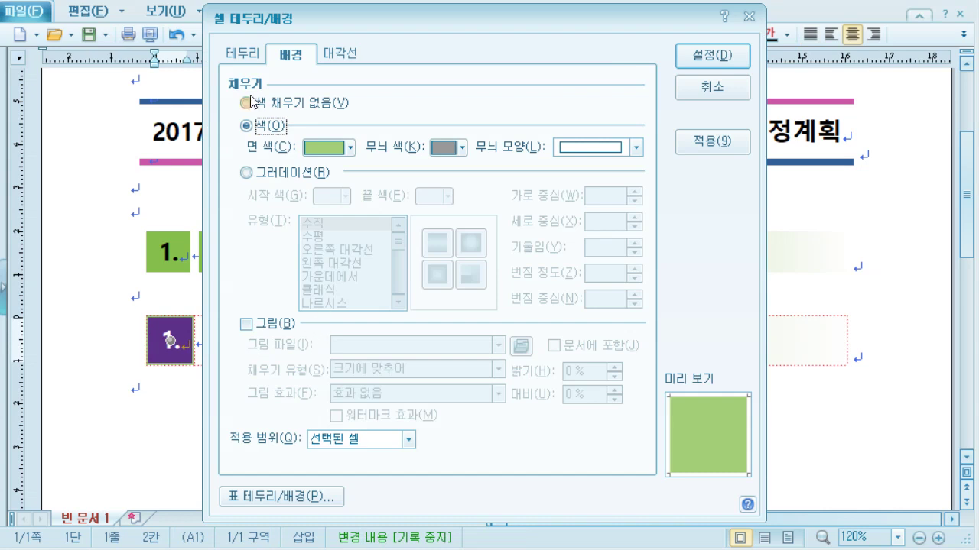
left_click(243, 55)
left_click(398, 114)
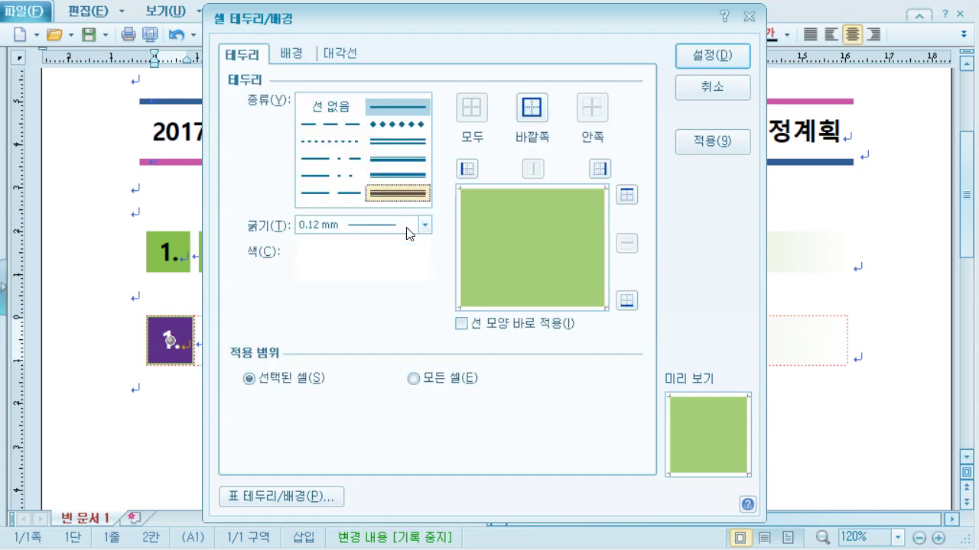
left_click(406, 225)
left_click(386, 331)
left_click(627, 301)
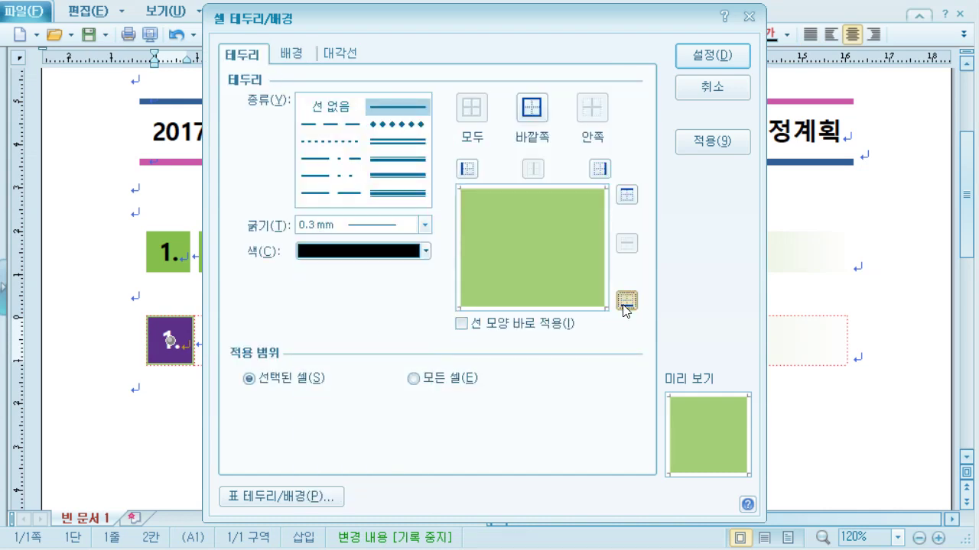
left_click(602, 169)
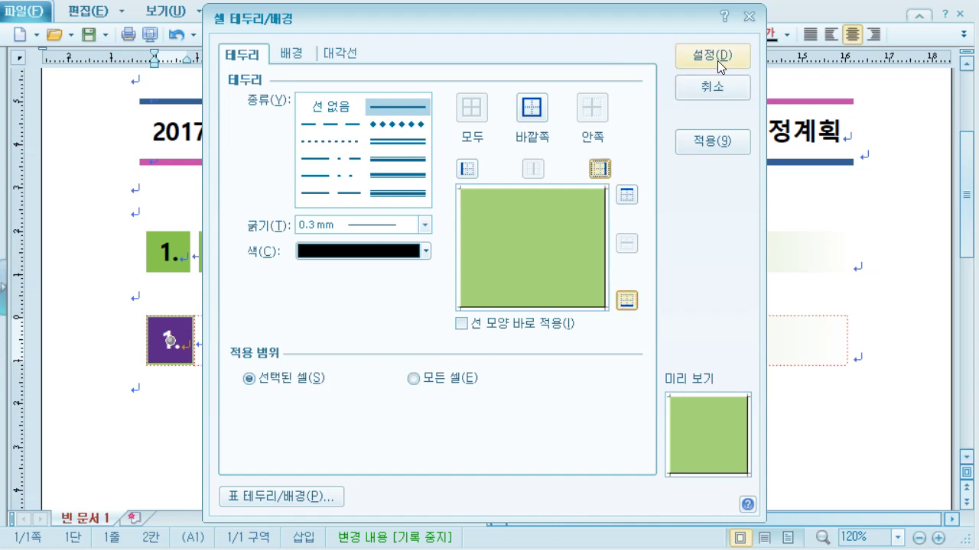
Thicken the "1." cell's bottom and right border lines to 0.5 mm and apply the cell border settings.
left_click(425, 226)
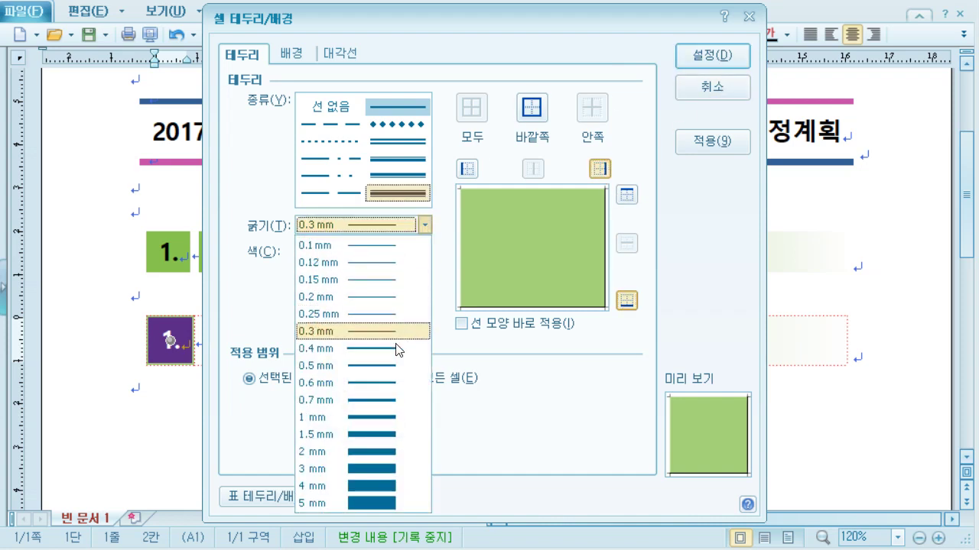
left_click(386, 365)
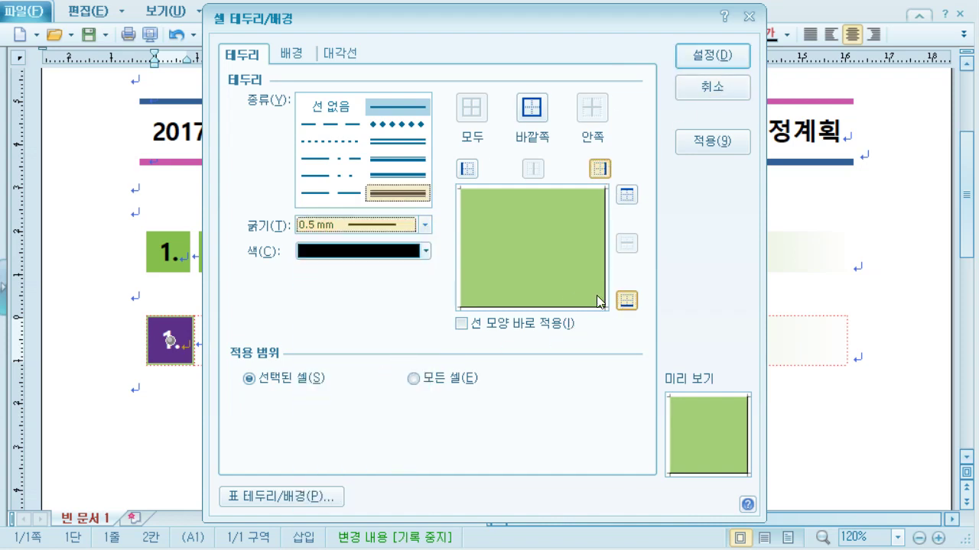
left_click(623, 302)
left_click(619, 300)
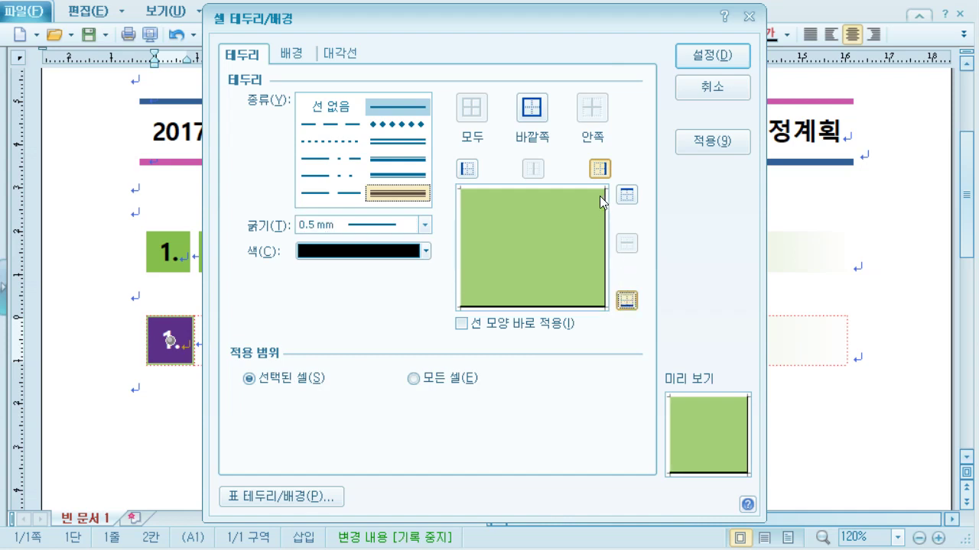
left_click(599, 169)
left_click(599, 169)
left_click(711, 64)
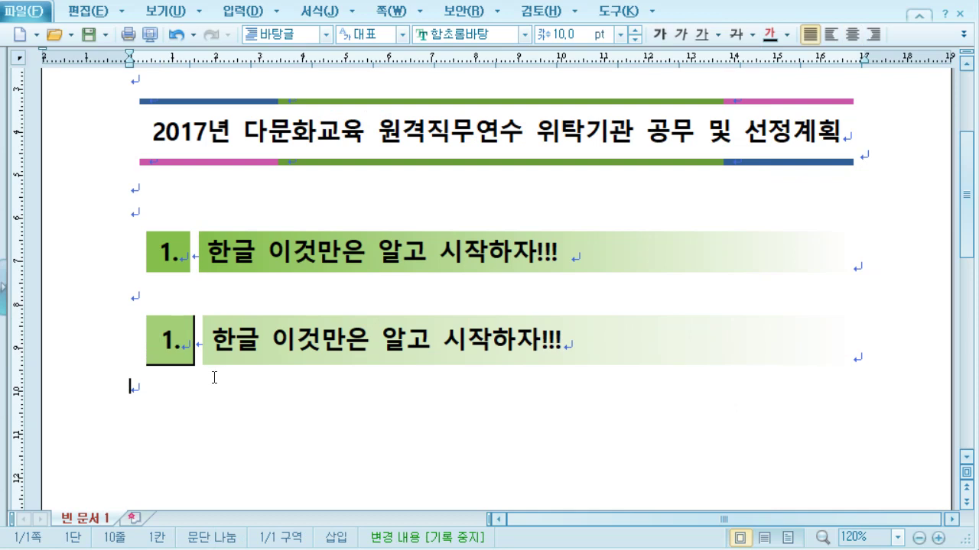
Reduce the lower heading table's row height slightly from its heading text cell, then leave the cell selection.
left_click(241, 348)
key("F5")
key("ctrl+Up")
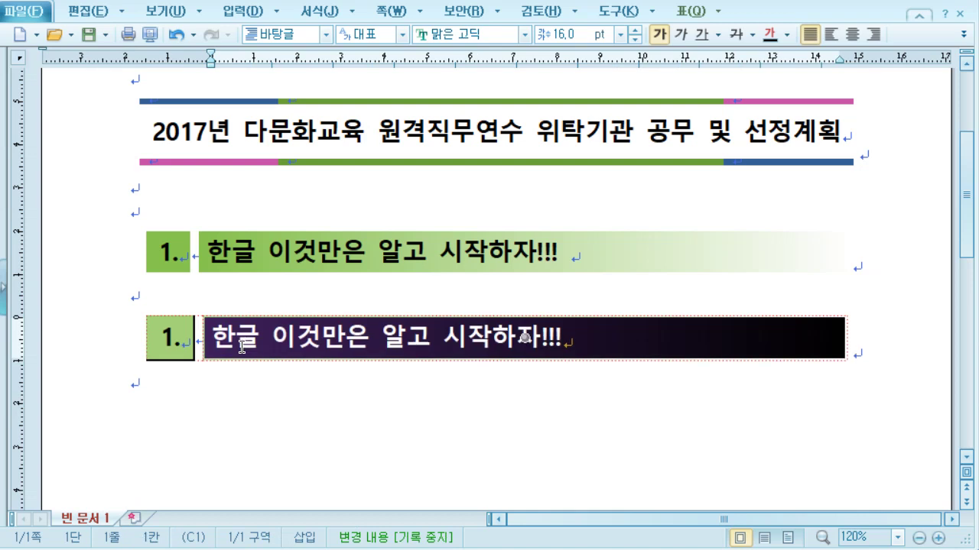
left_click(258, 384)
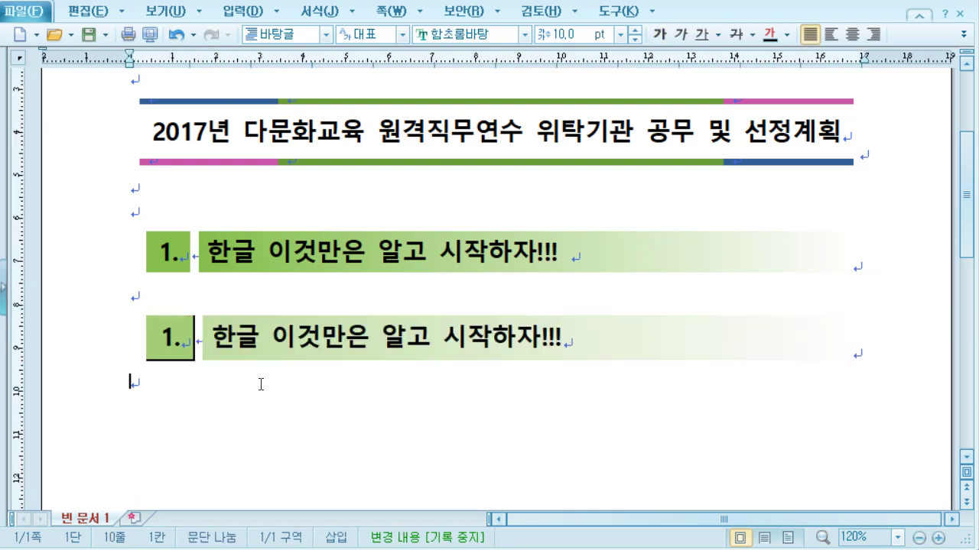